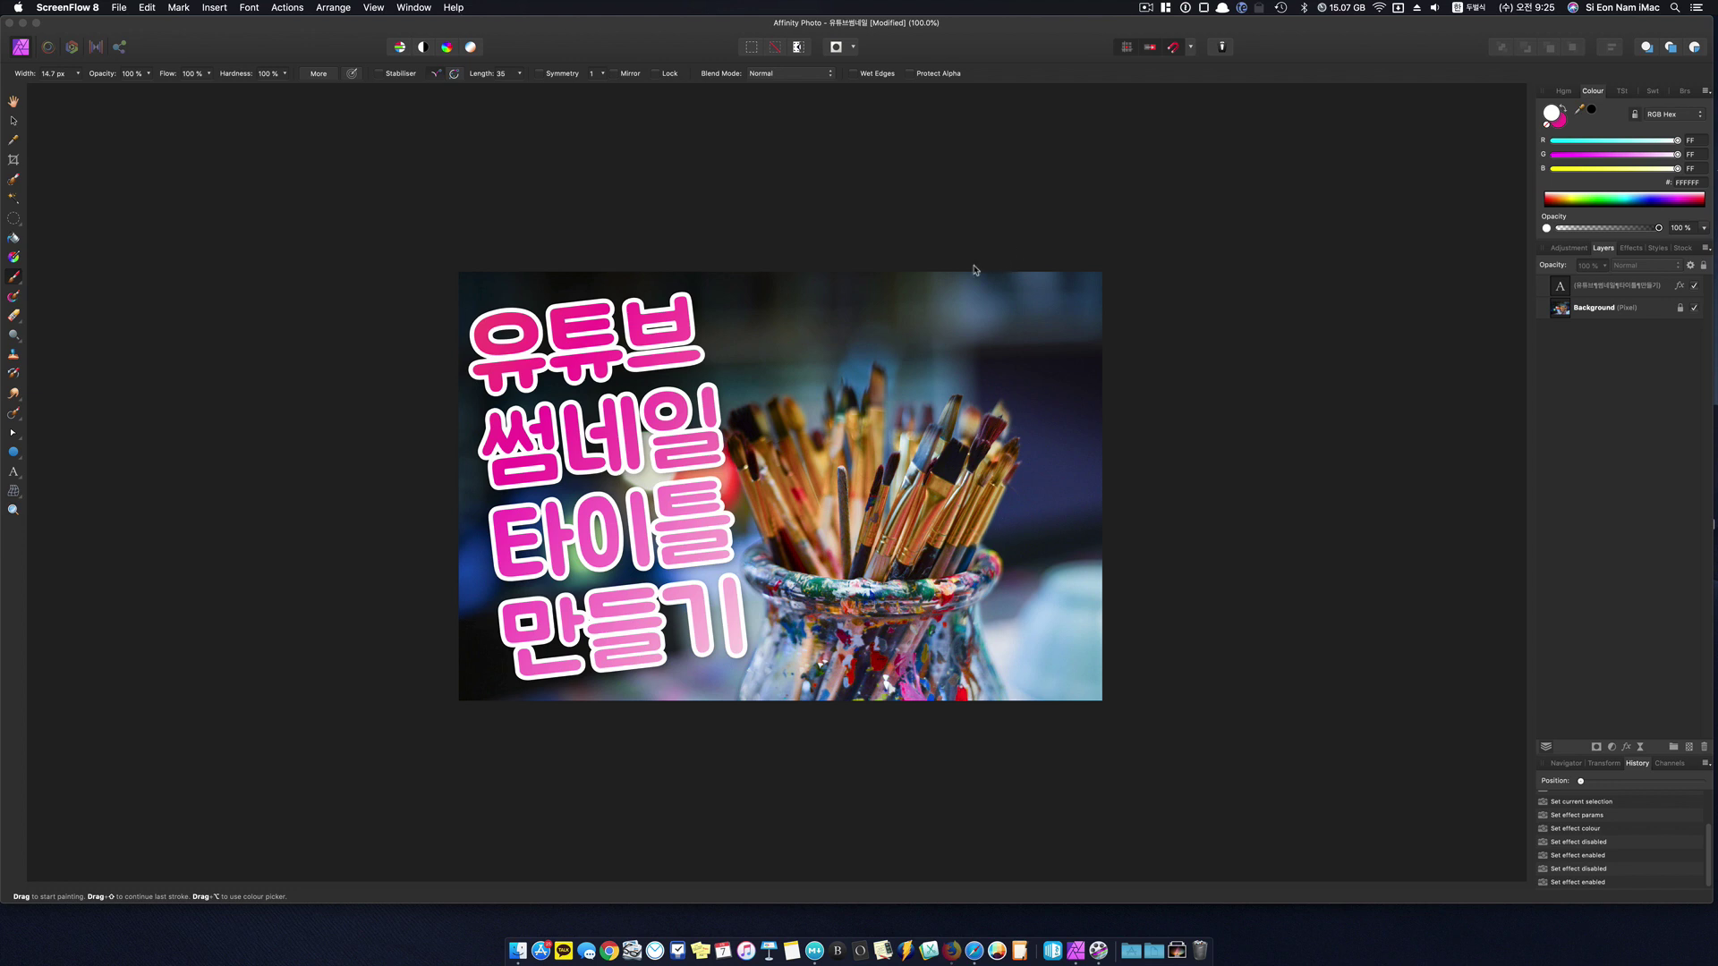
Hide the pink Korean title text layer so only the paintbrush photo shows.
left_click(15, 122)
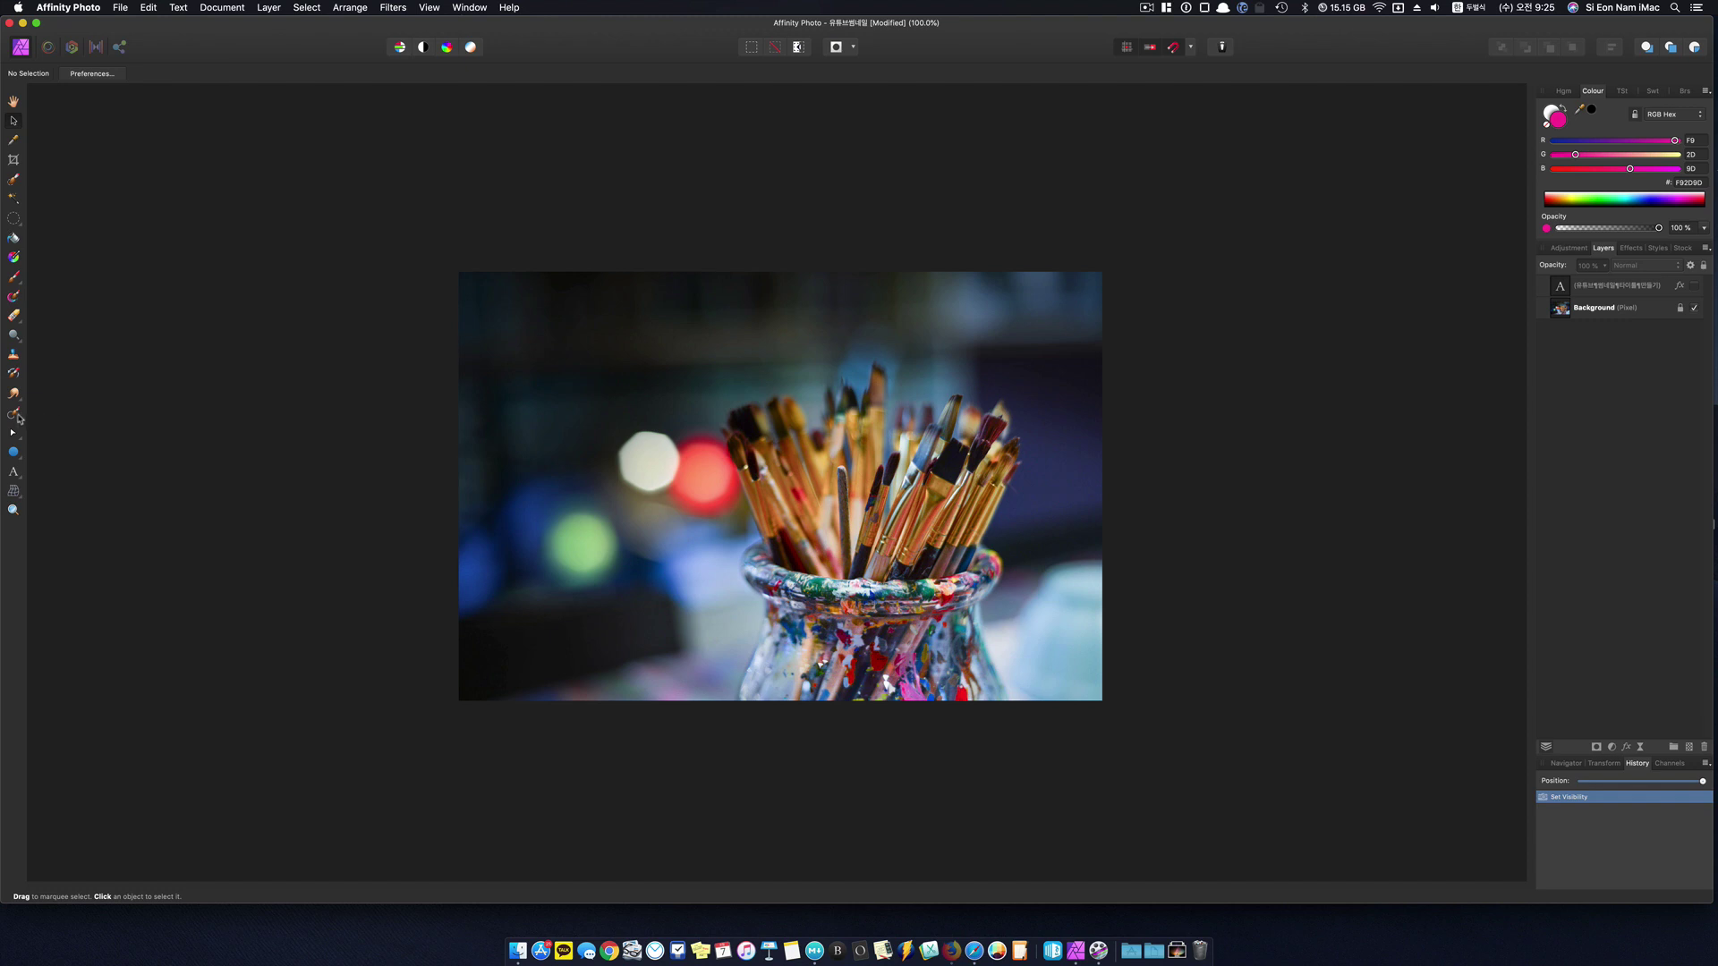
left_click(14, 278)
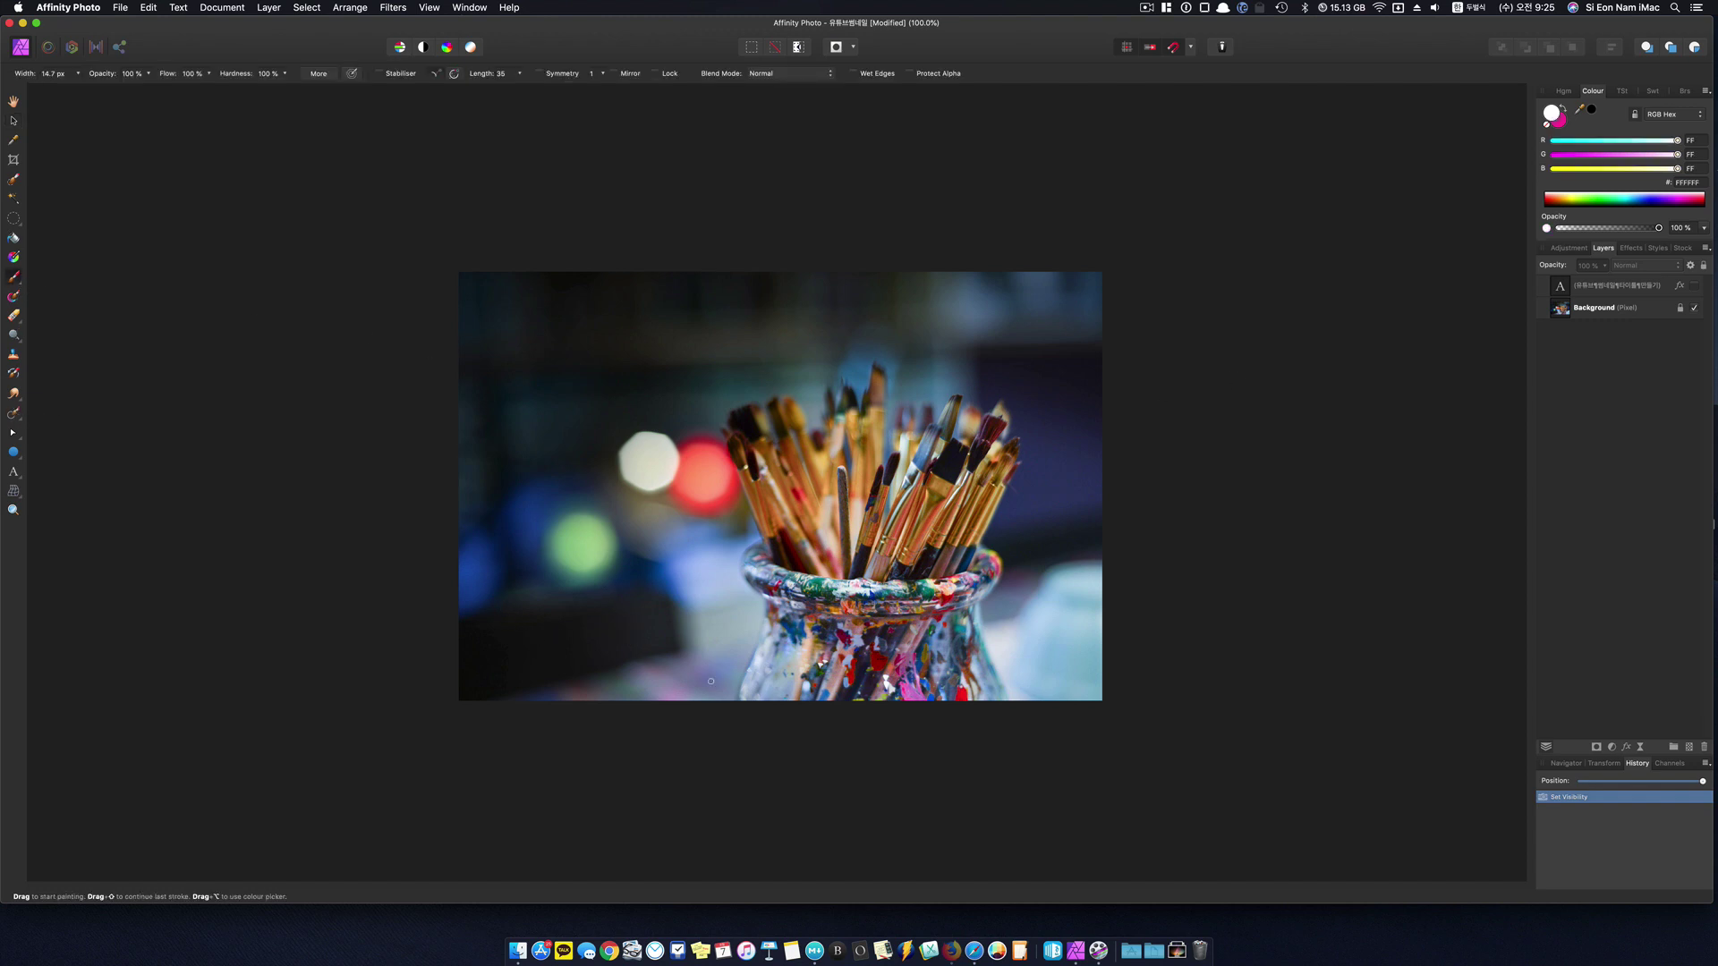
mouse_move(718, 683)
left_mouse_down()
mouse_move(644, 687)
mouse_move(726, 672)
left_mouse_up()
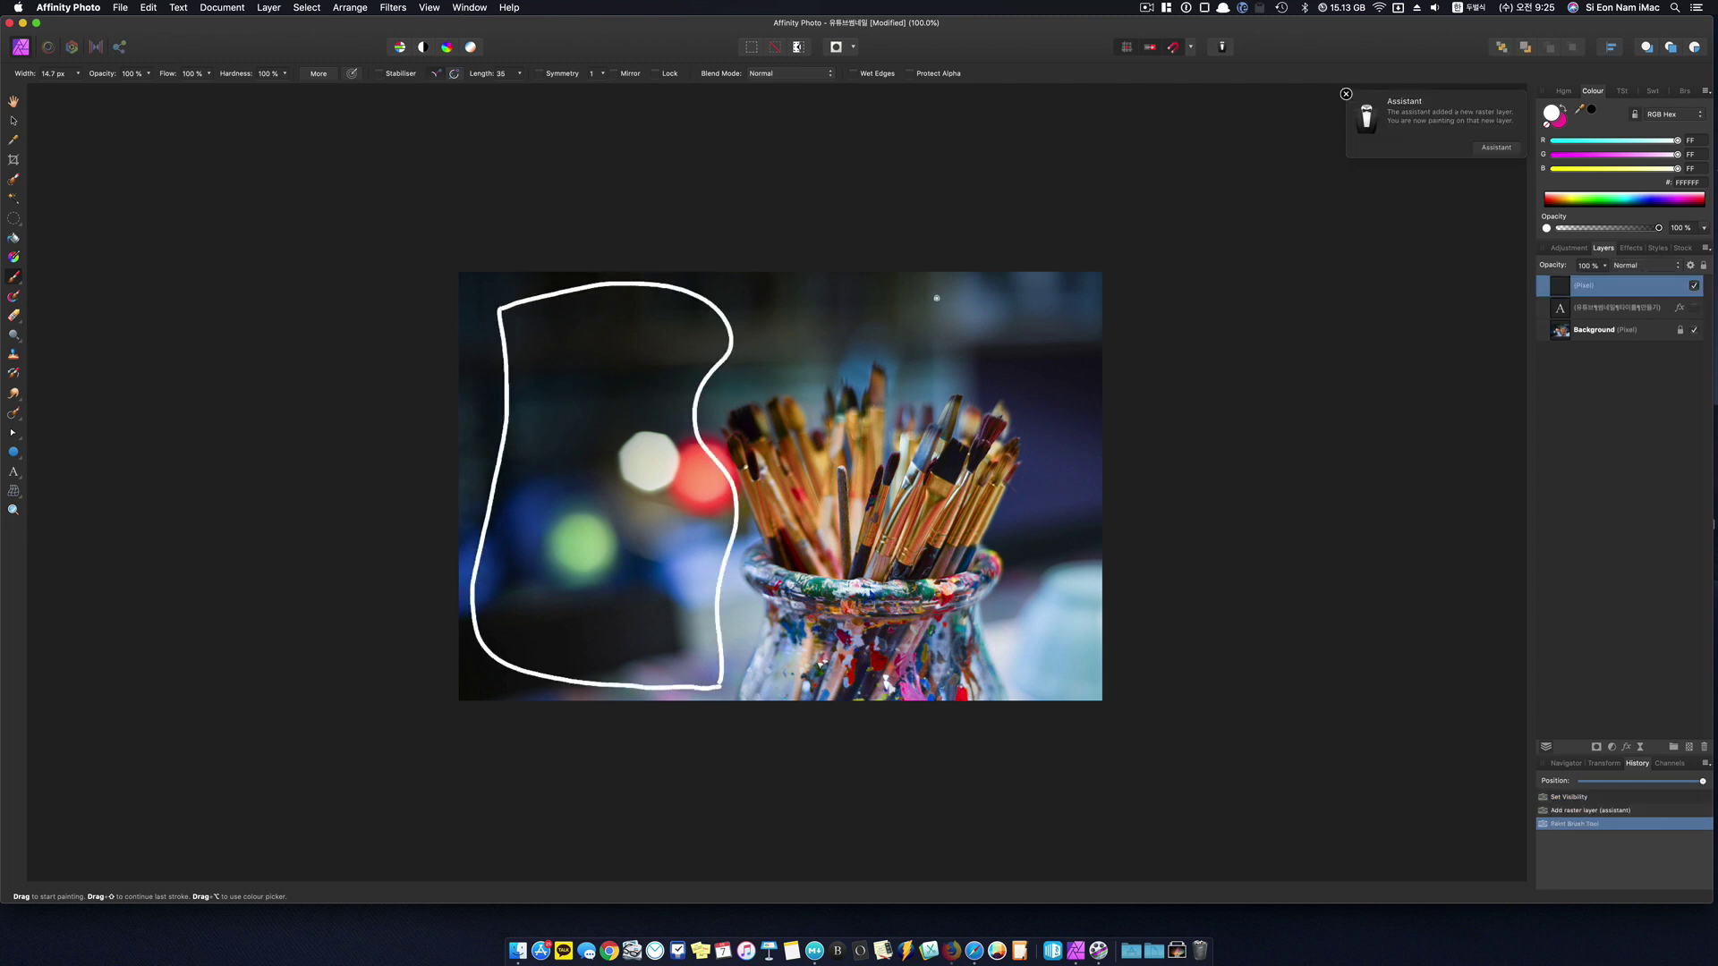
left_click_drag(936, 298, 920, 298)
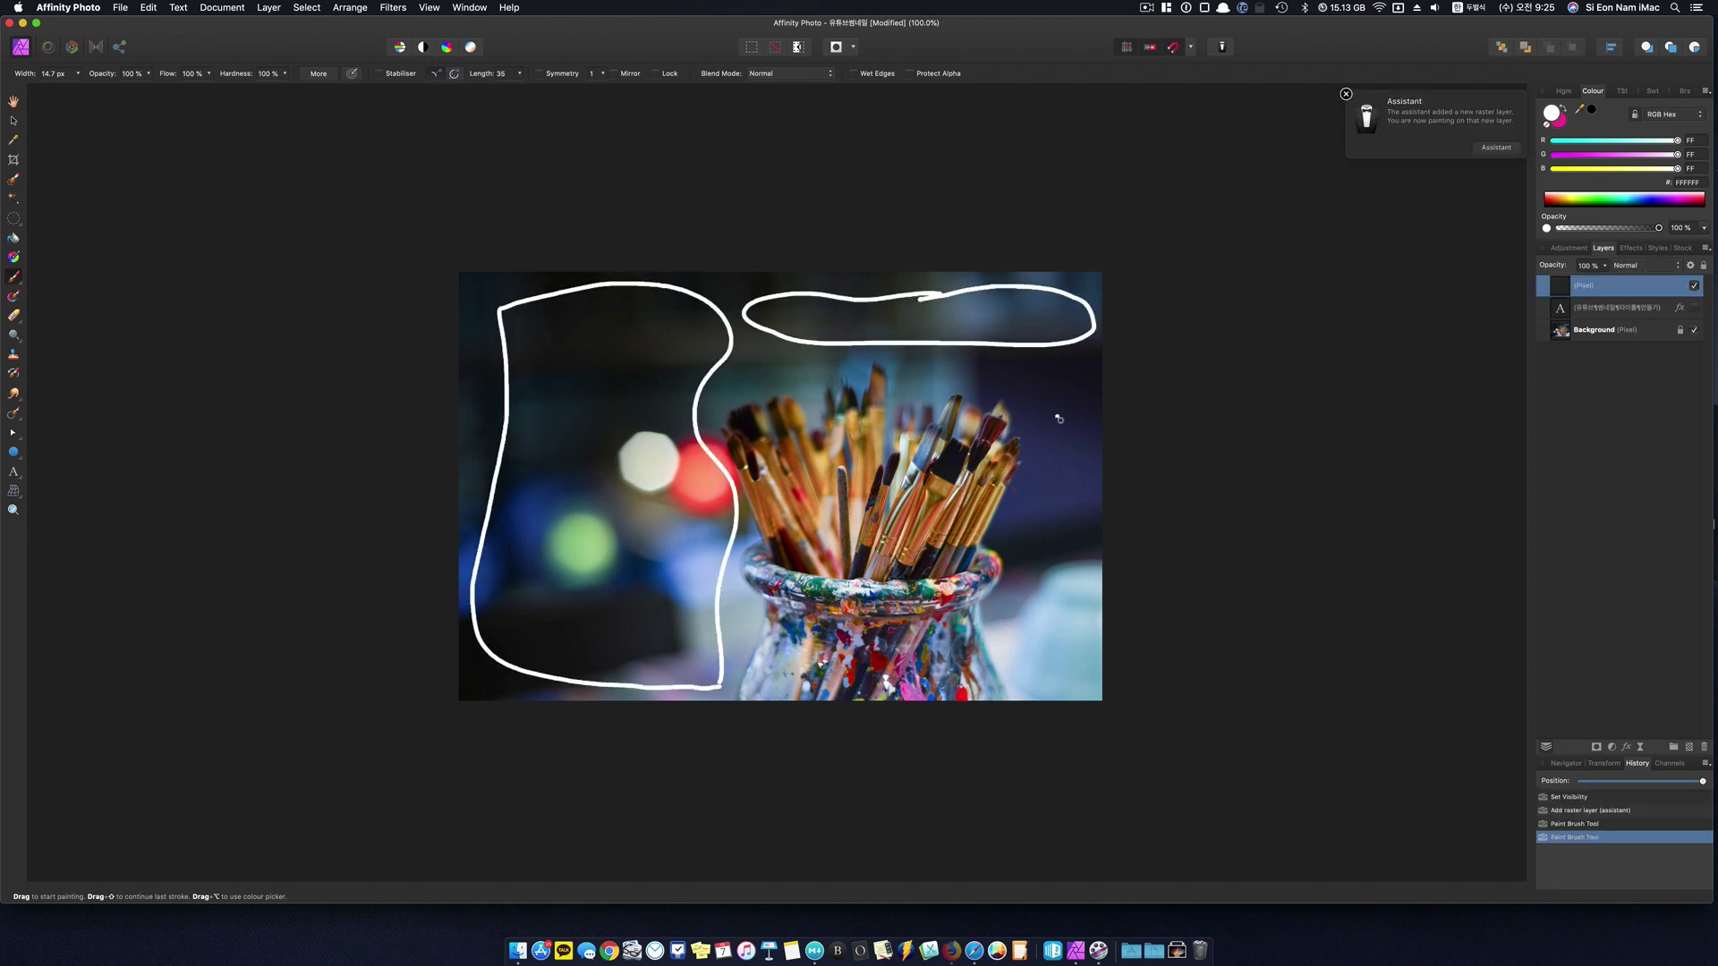
left_click_drag(1047, 414, 1053, 400)
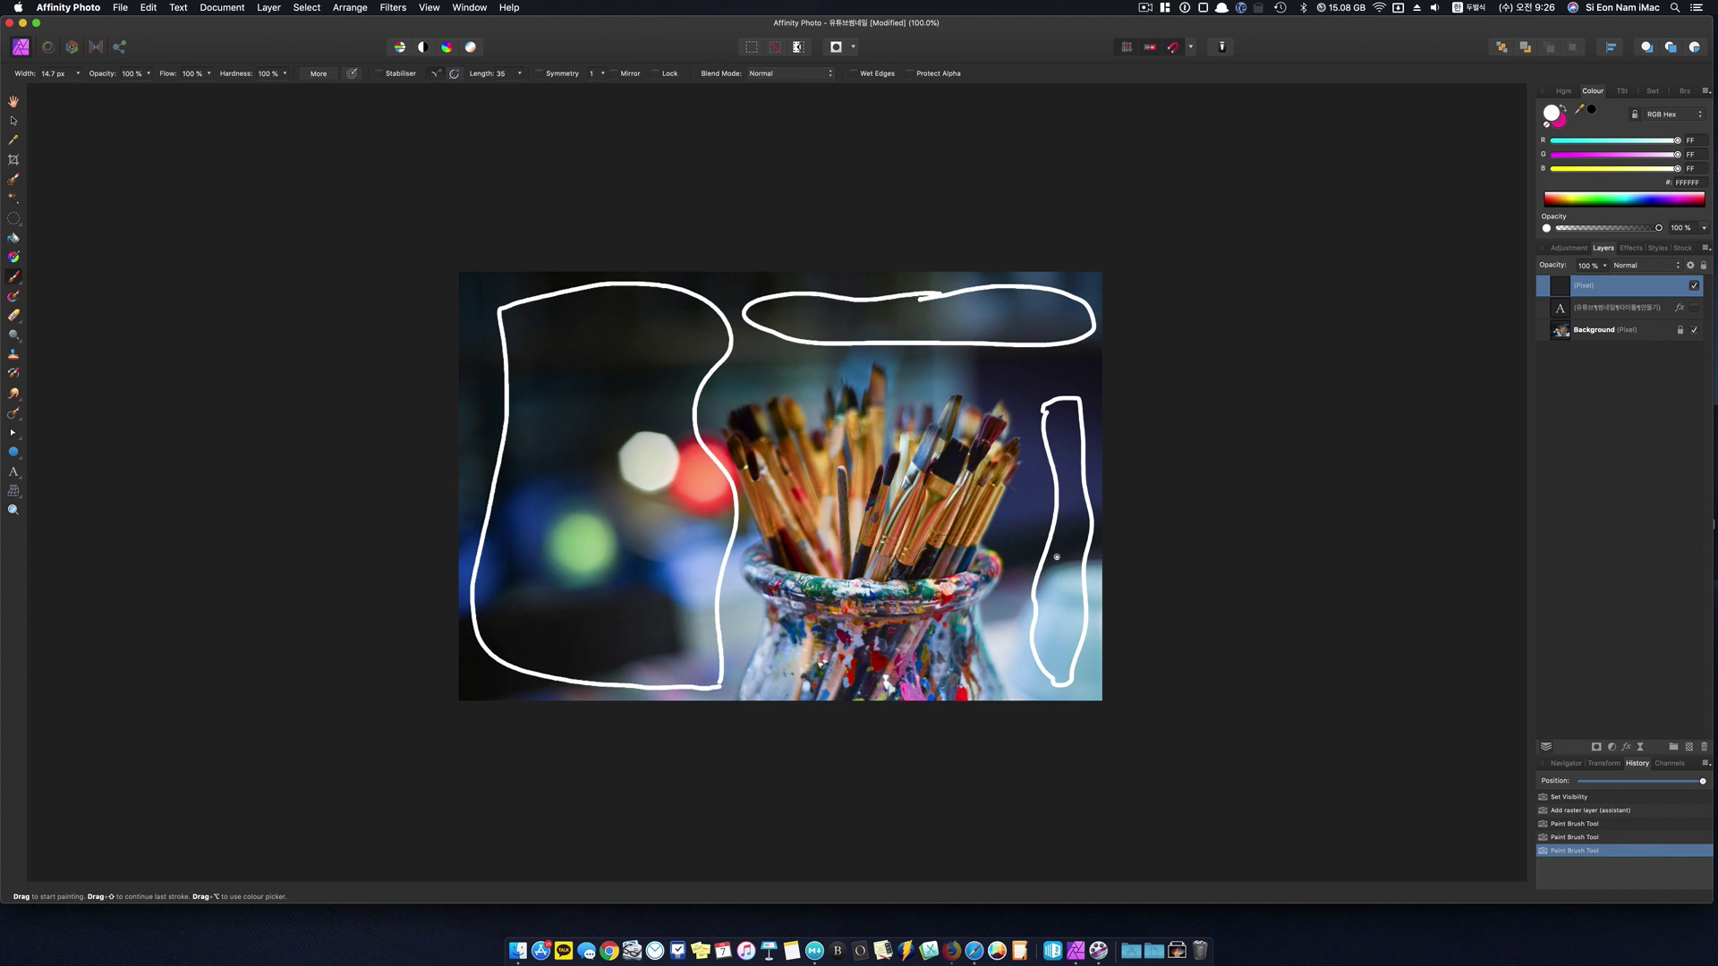
key("ctrl+z")
key("ctrl+z")
key("ctrl+z")
key("Delete")
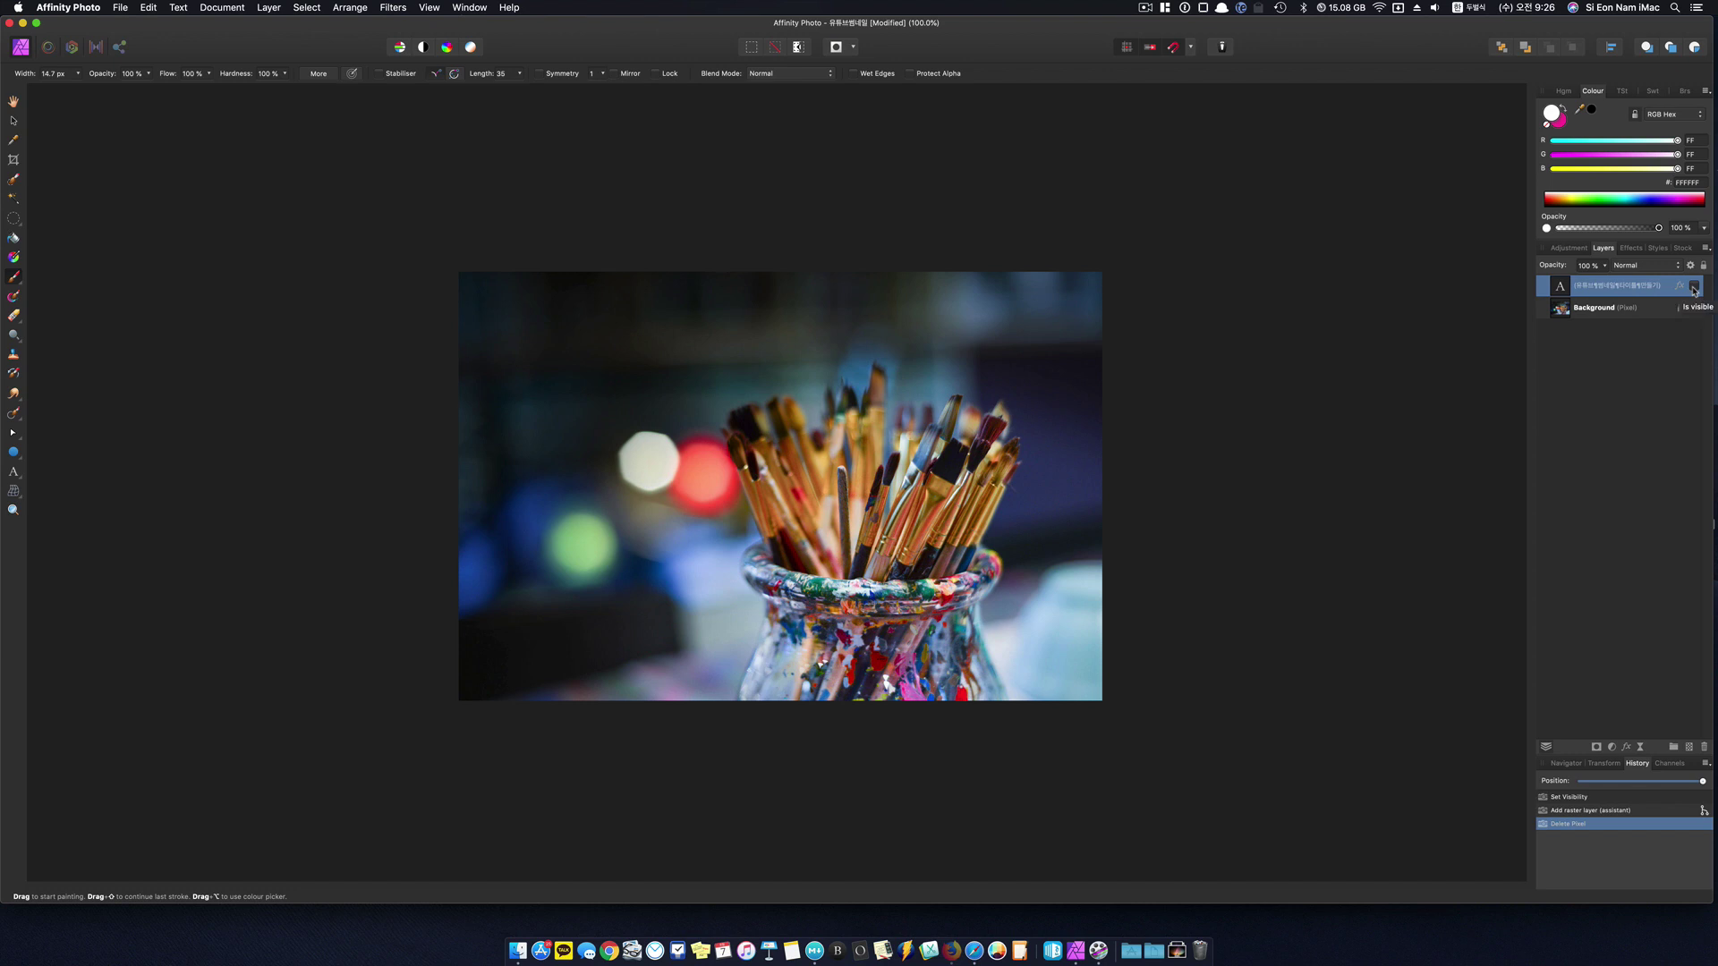
Show the Korean title layer again, select it and check the font list.
left_click(1694, 286)
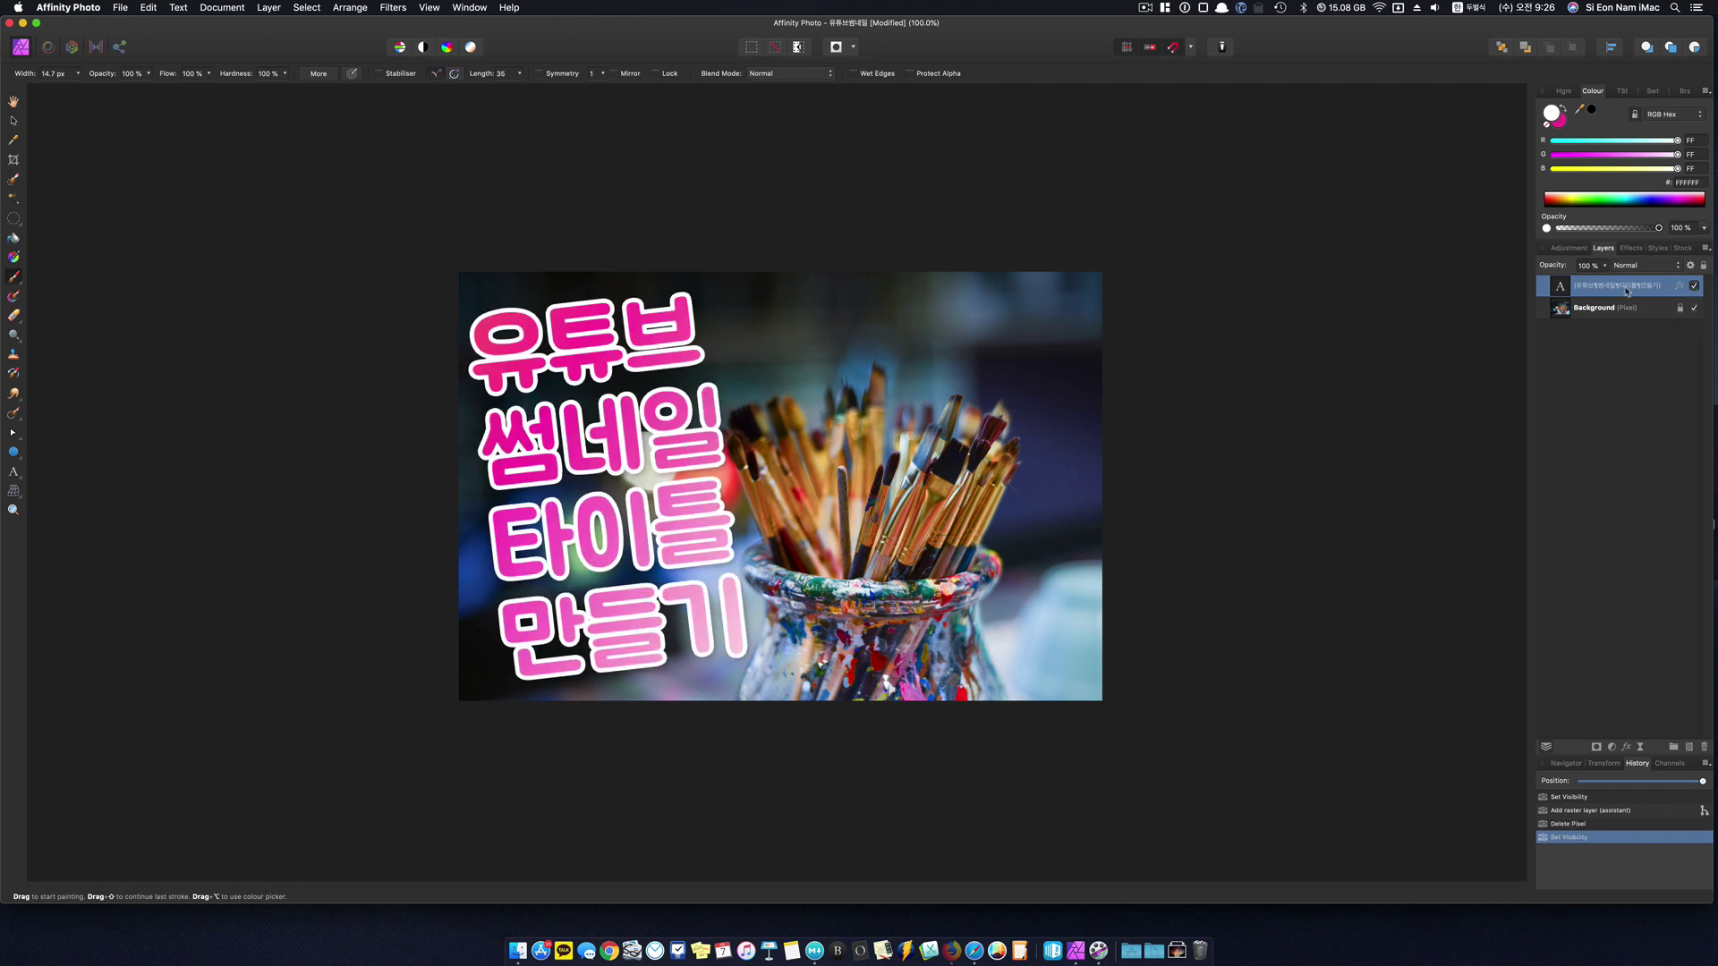
left_click(1608, 312)
left_click(1595, 295)
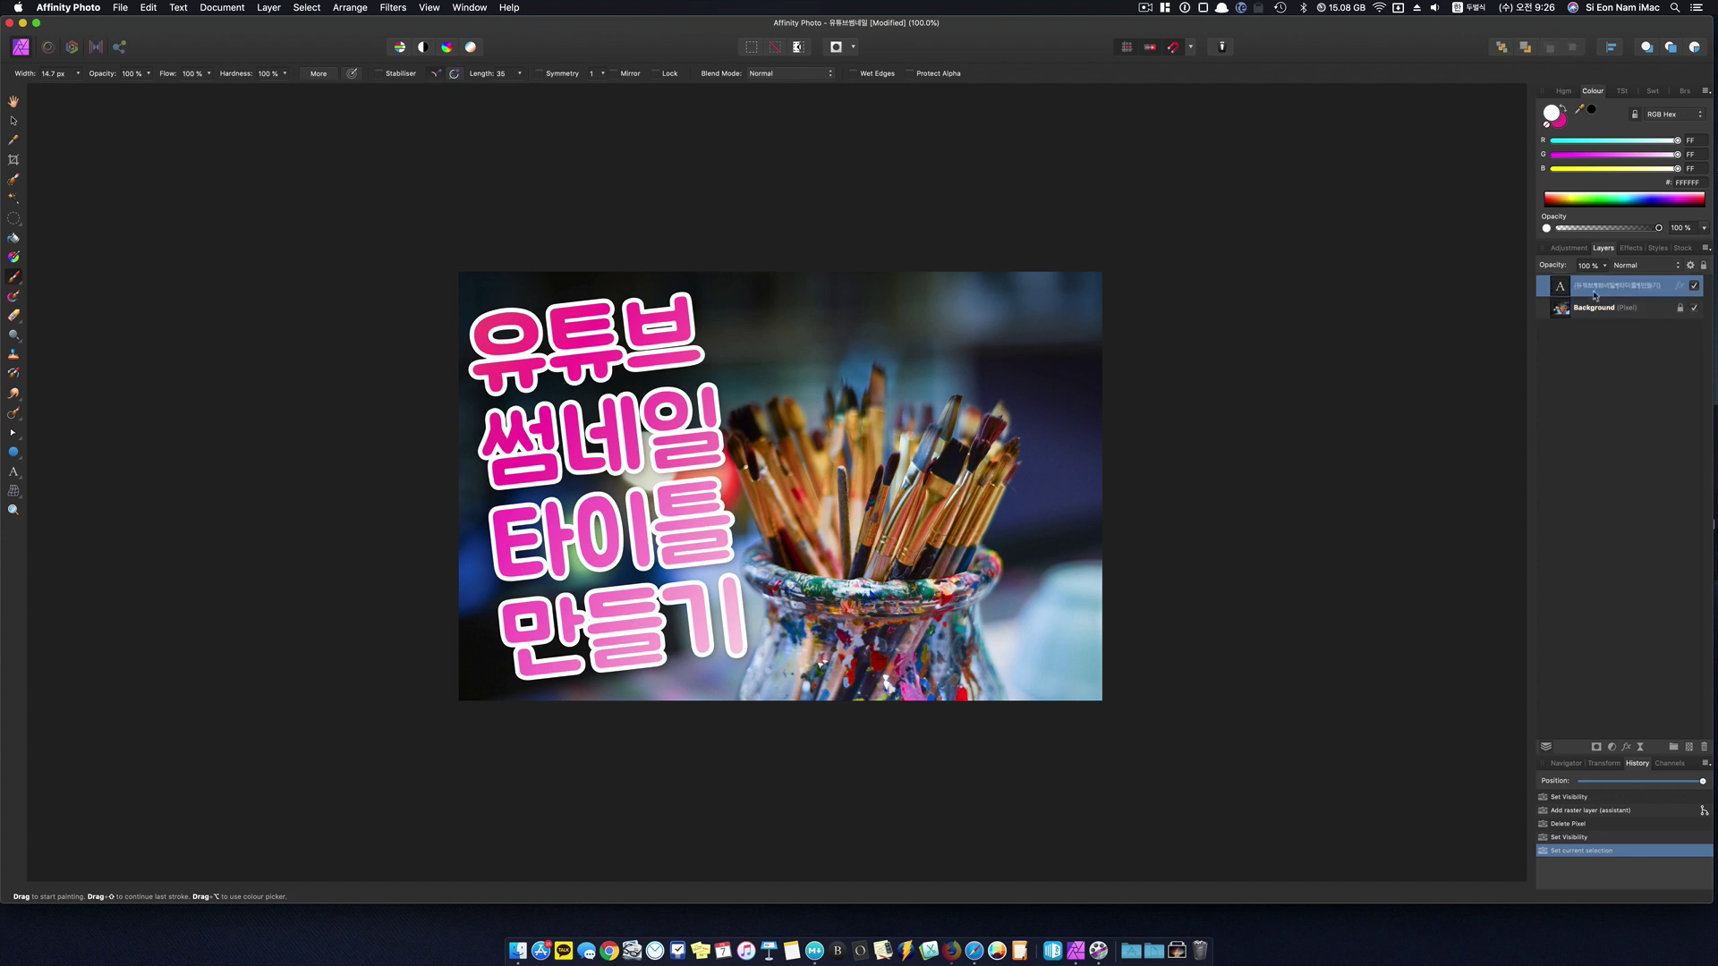
key("v")
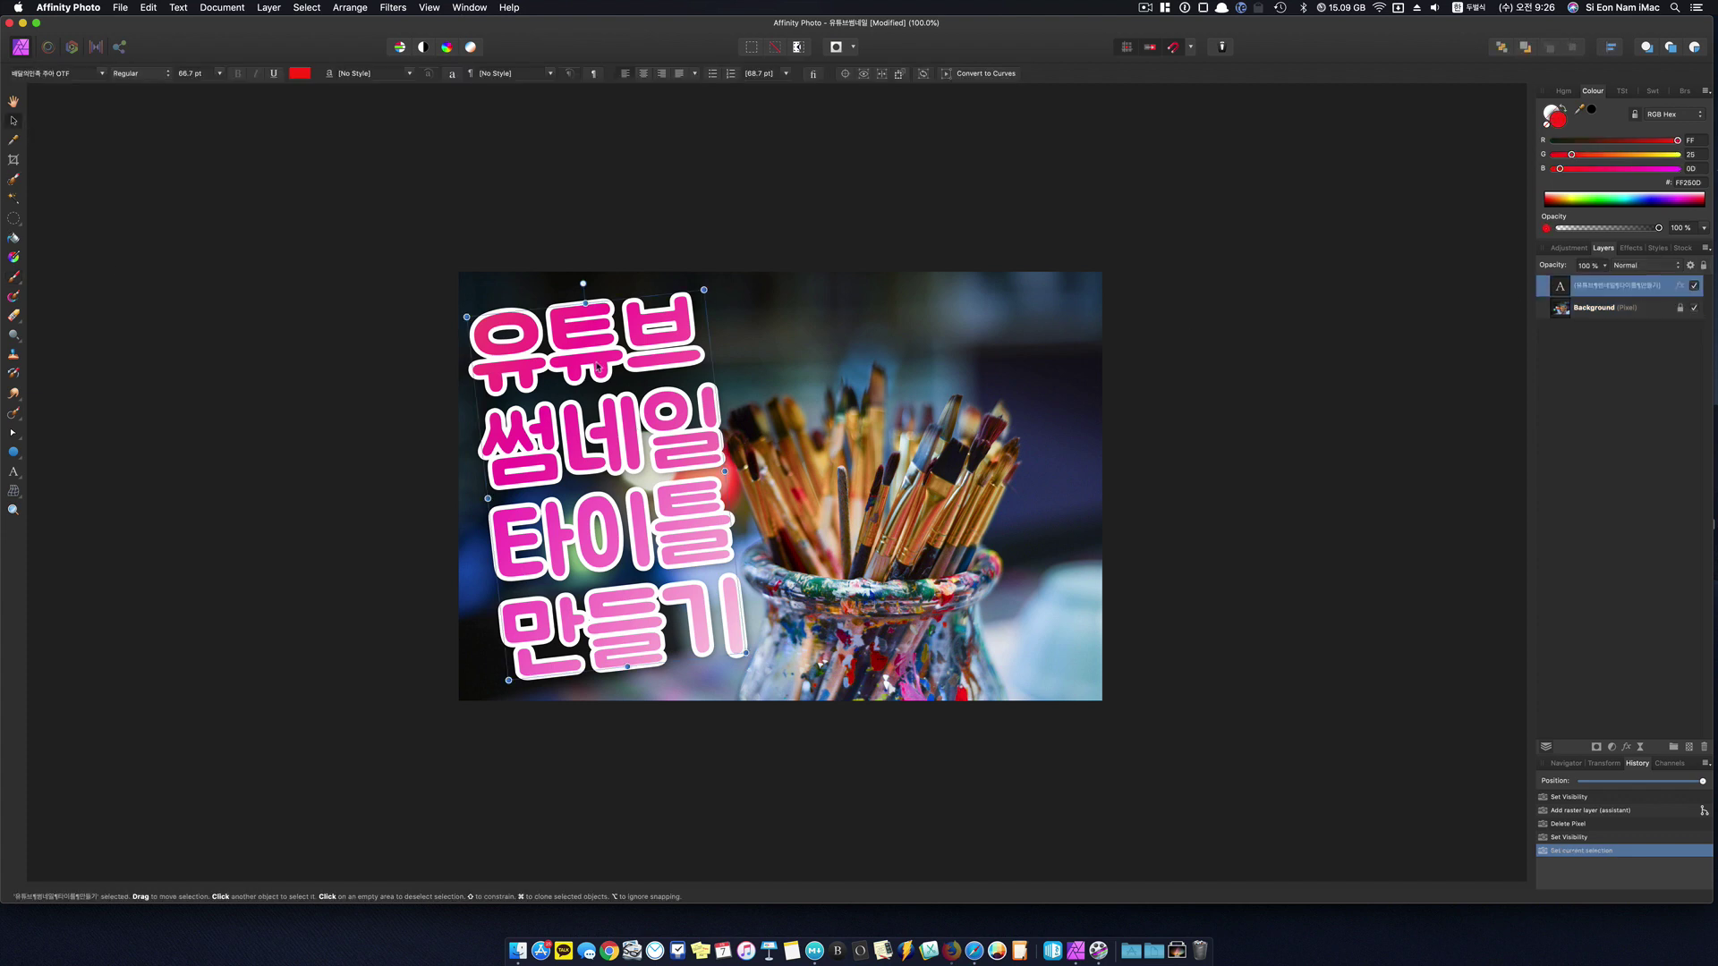
left_click(101, 73)
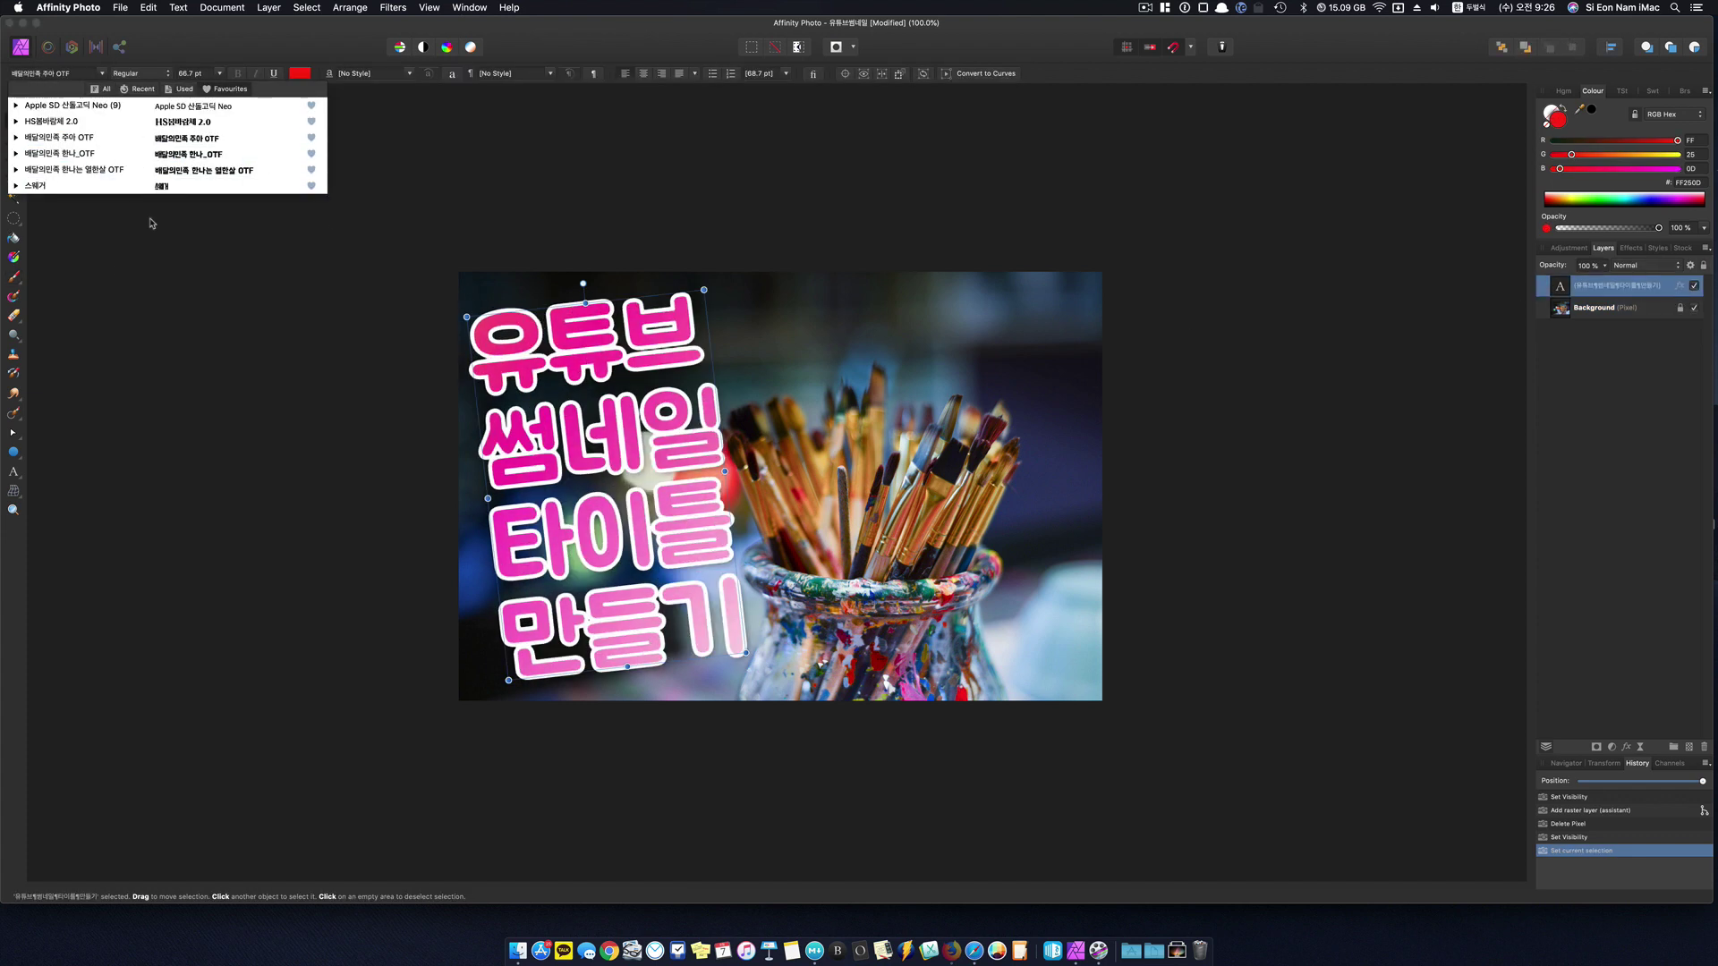
left_click(204, 326)
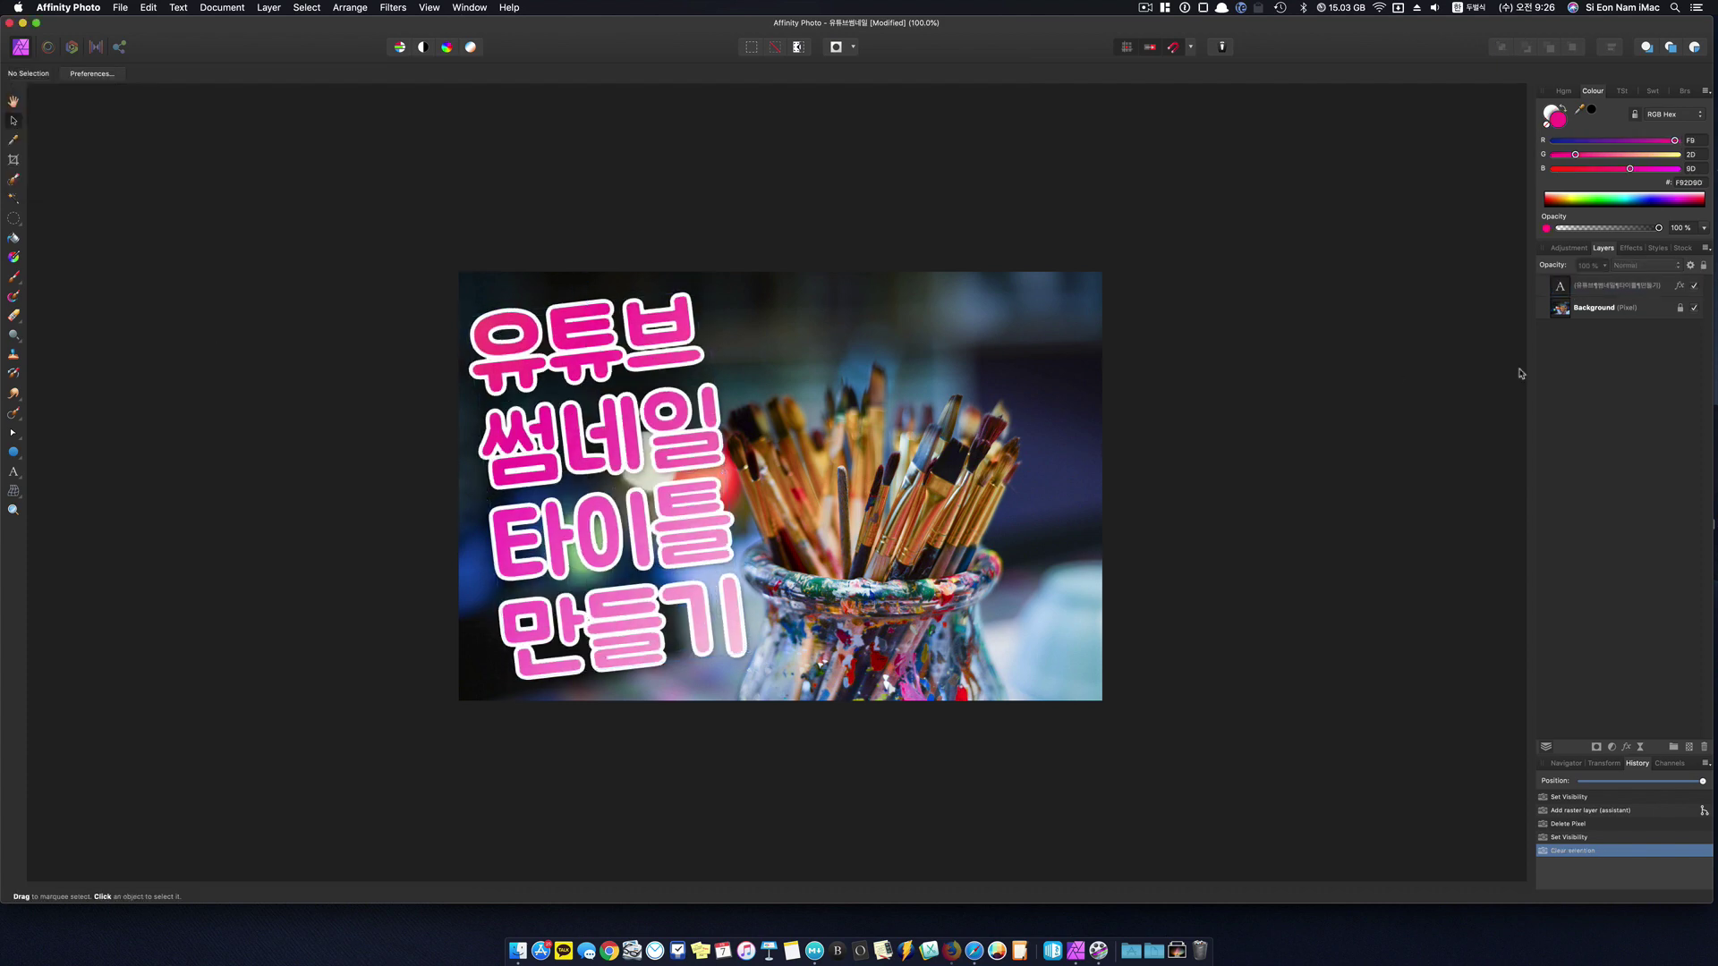
left_click(1680, 285)
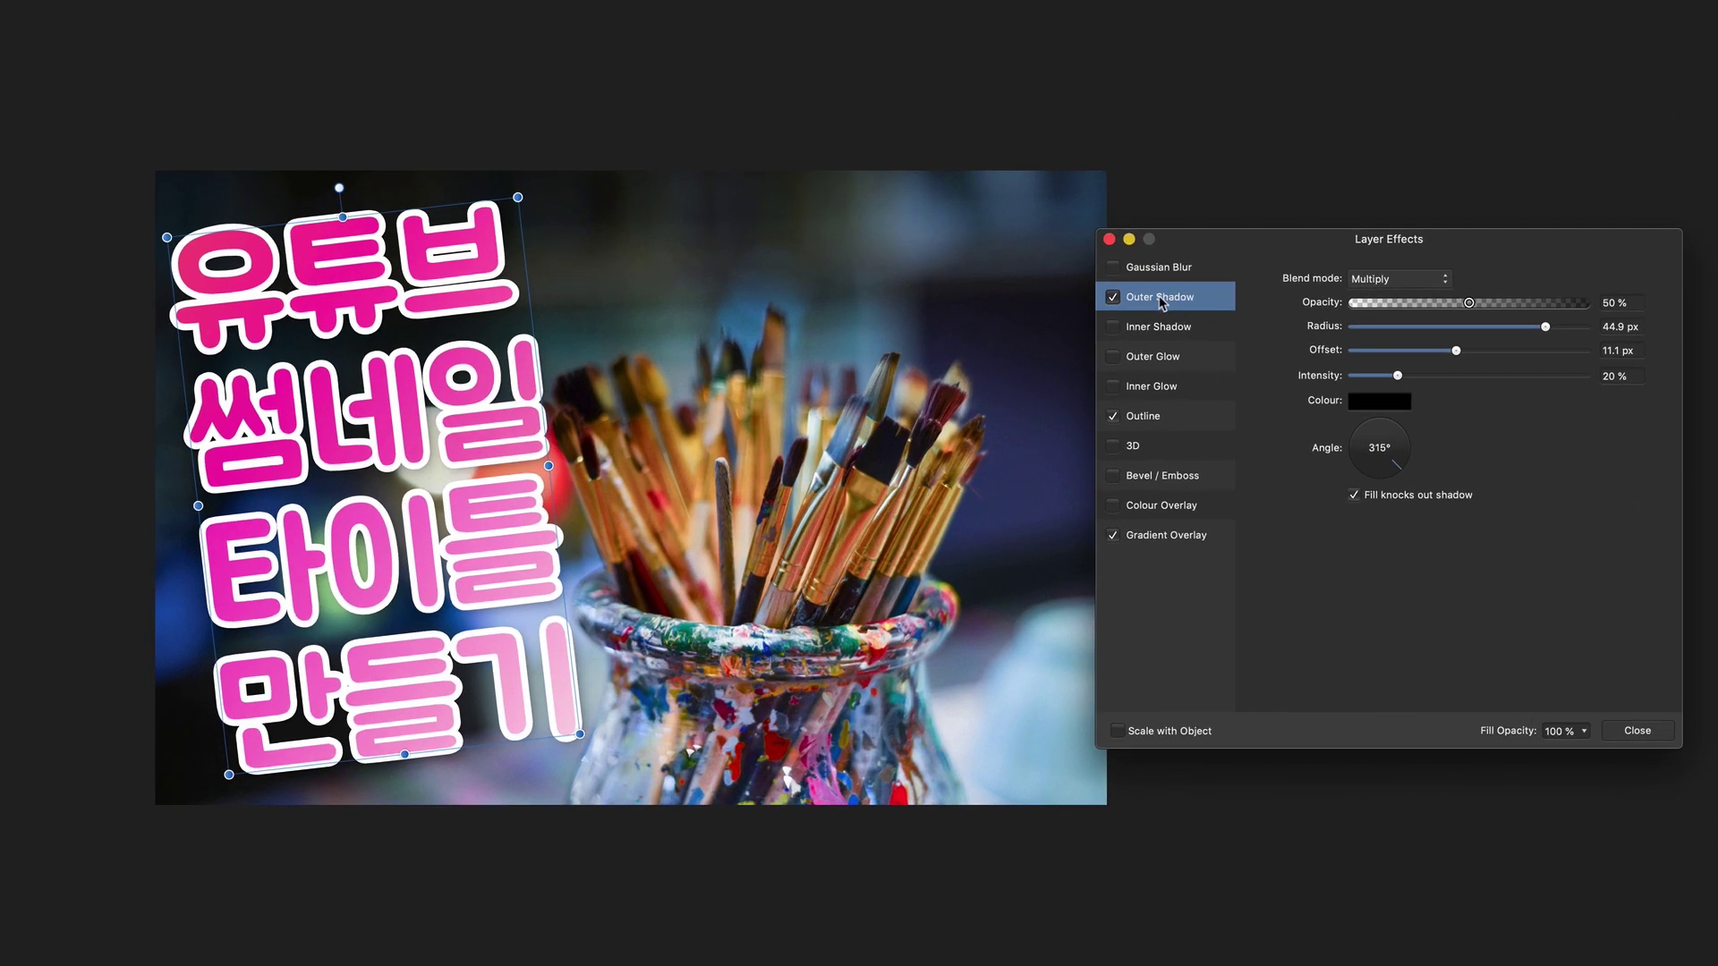
Toggle the title's Outer Shadow to compare, then view its white 13.7 px Outline settings.
left_click(1114, 297)
left_click(1113, 297)
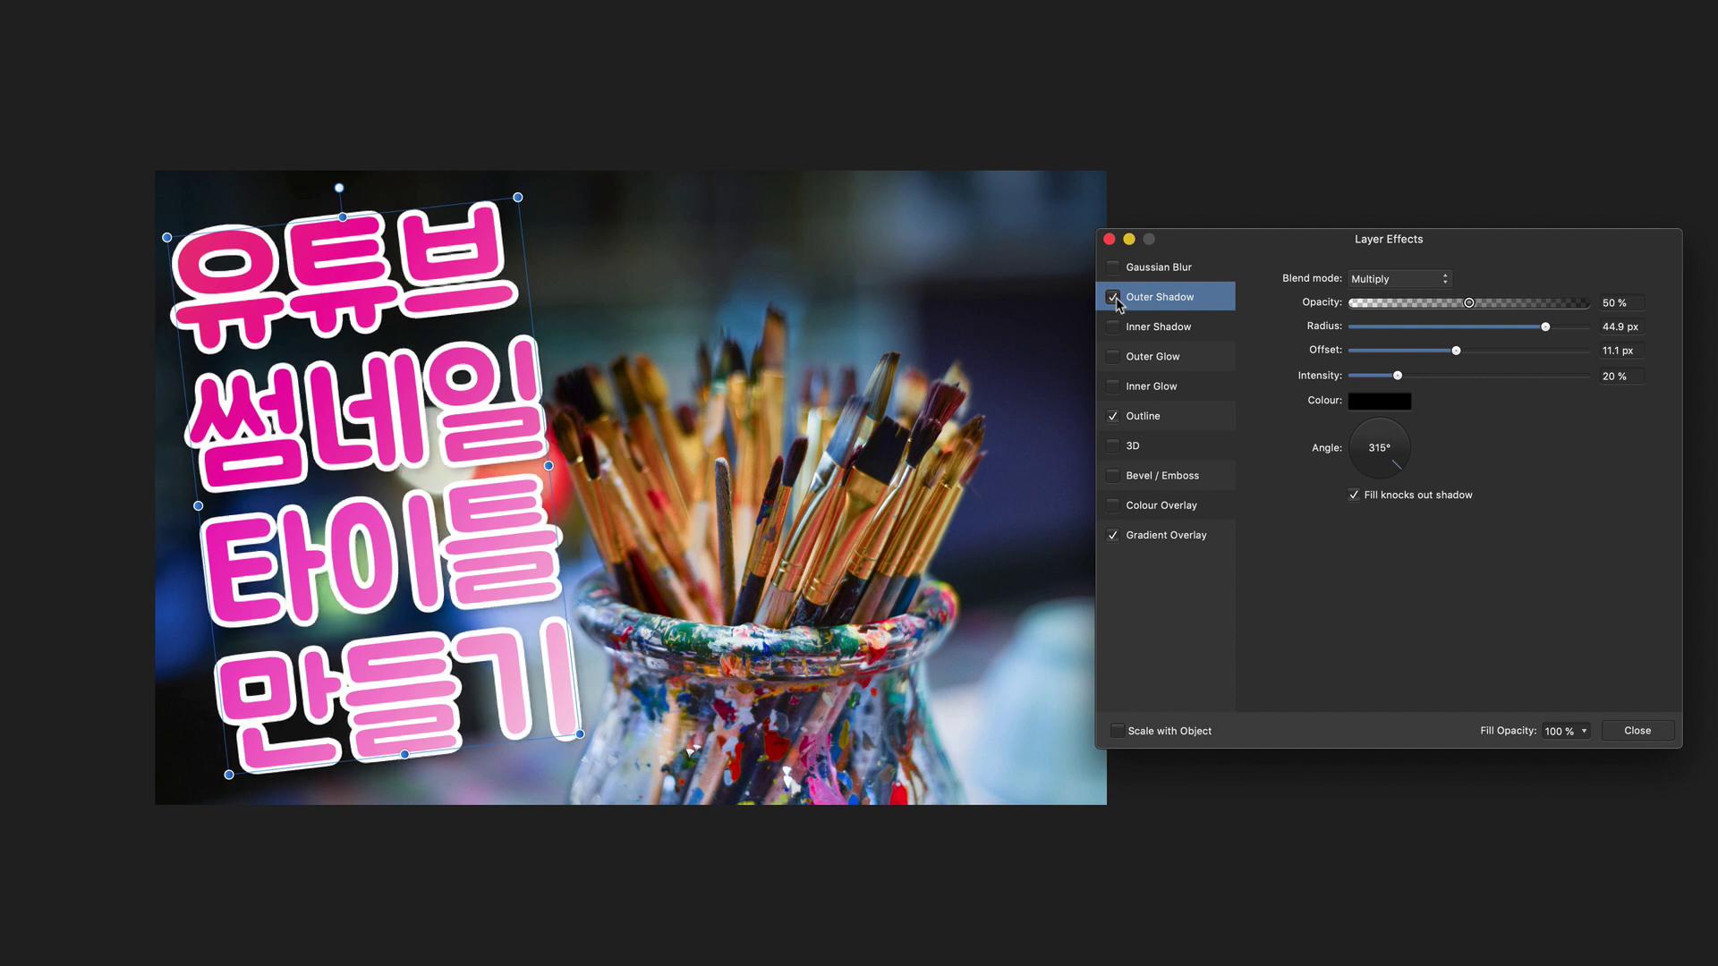
left_click(1114, 297)
left_click(1113, 297)
left_click(1113, 297)
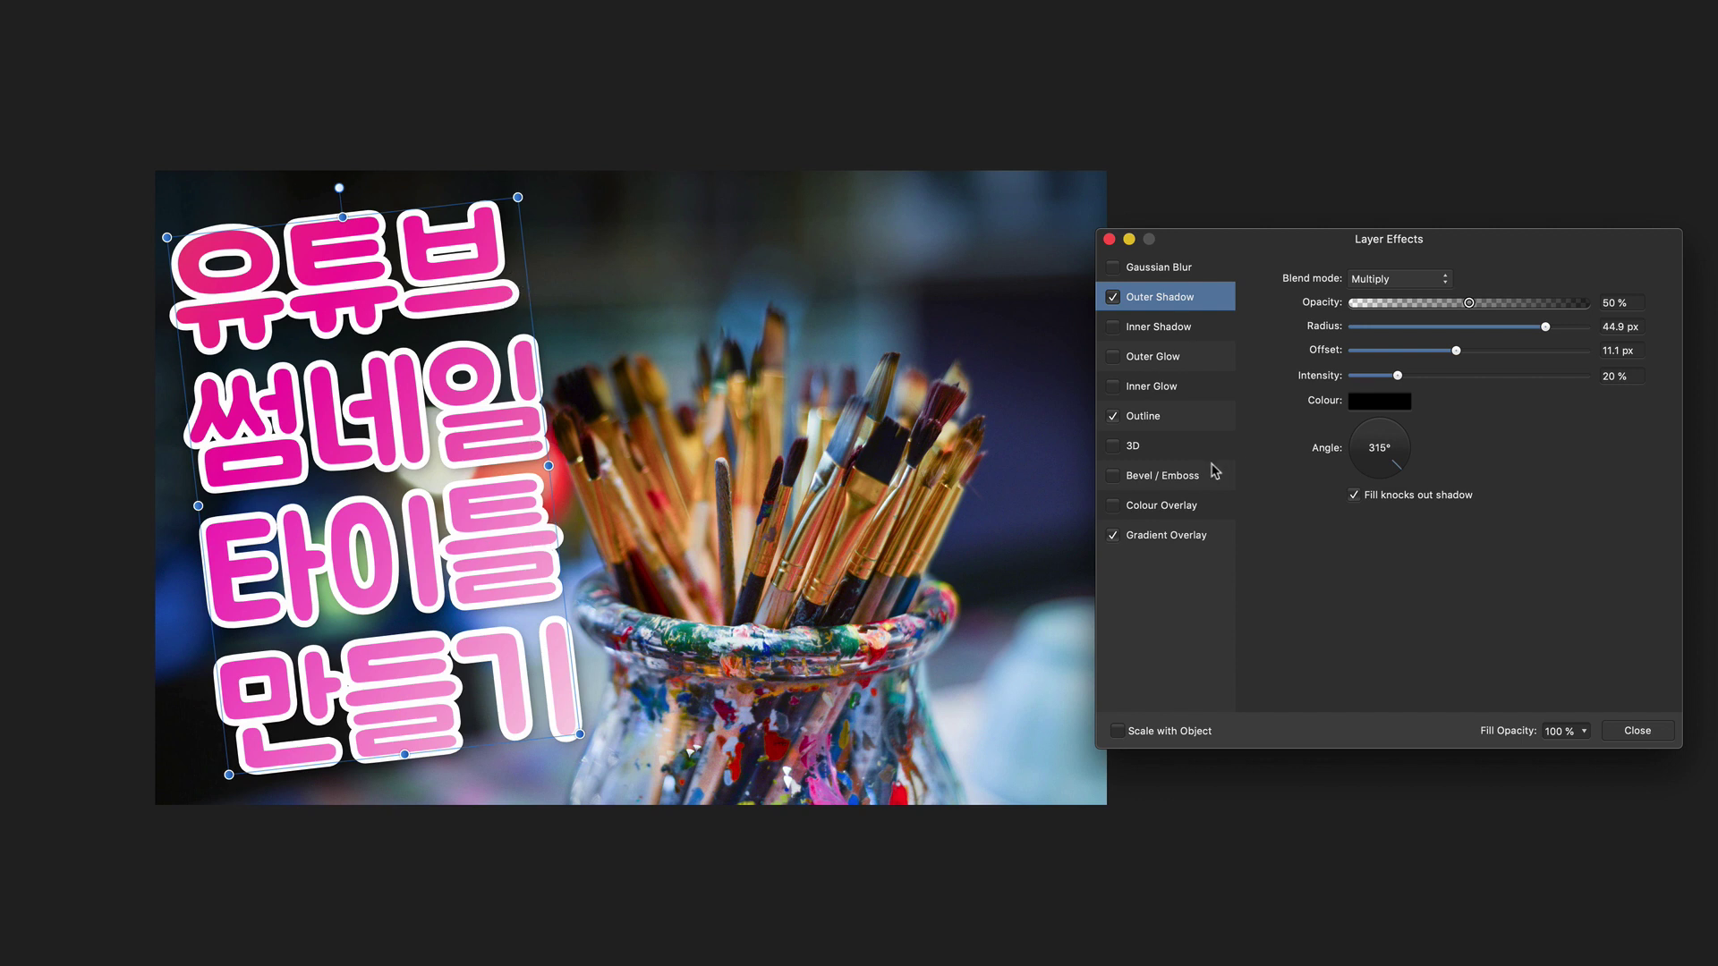
left_click(1179, 423)
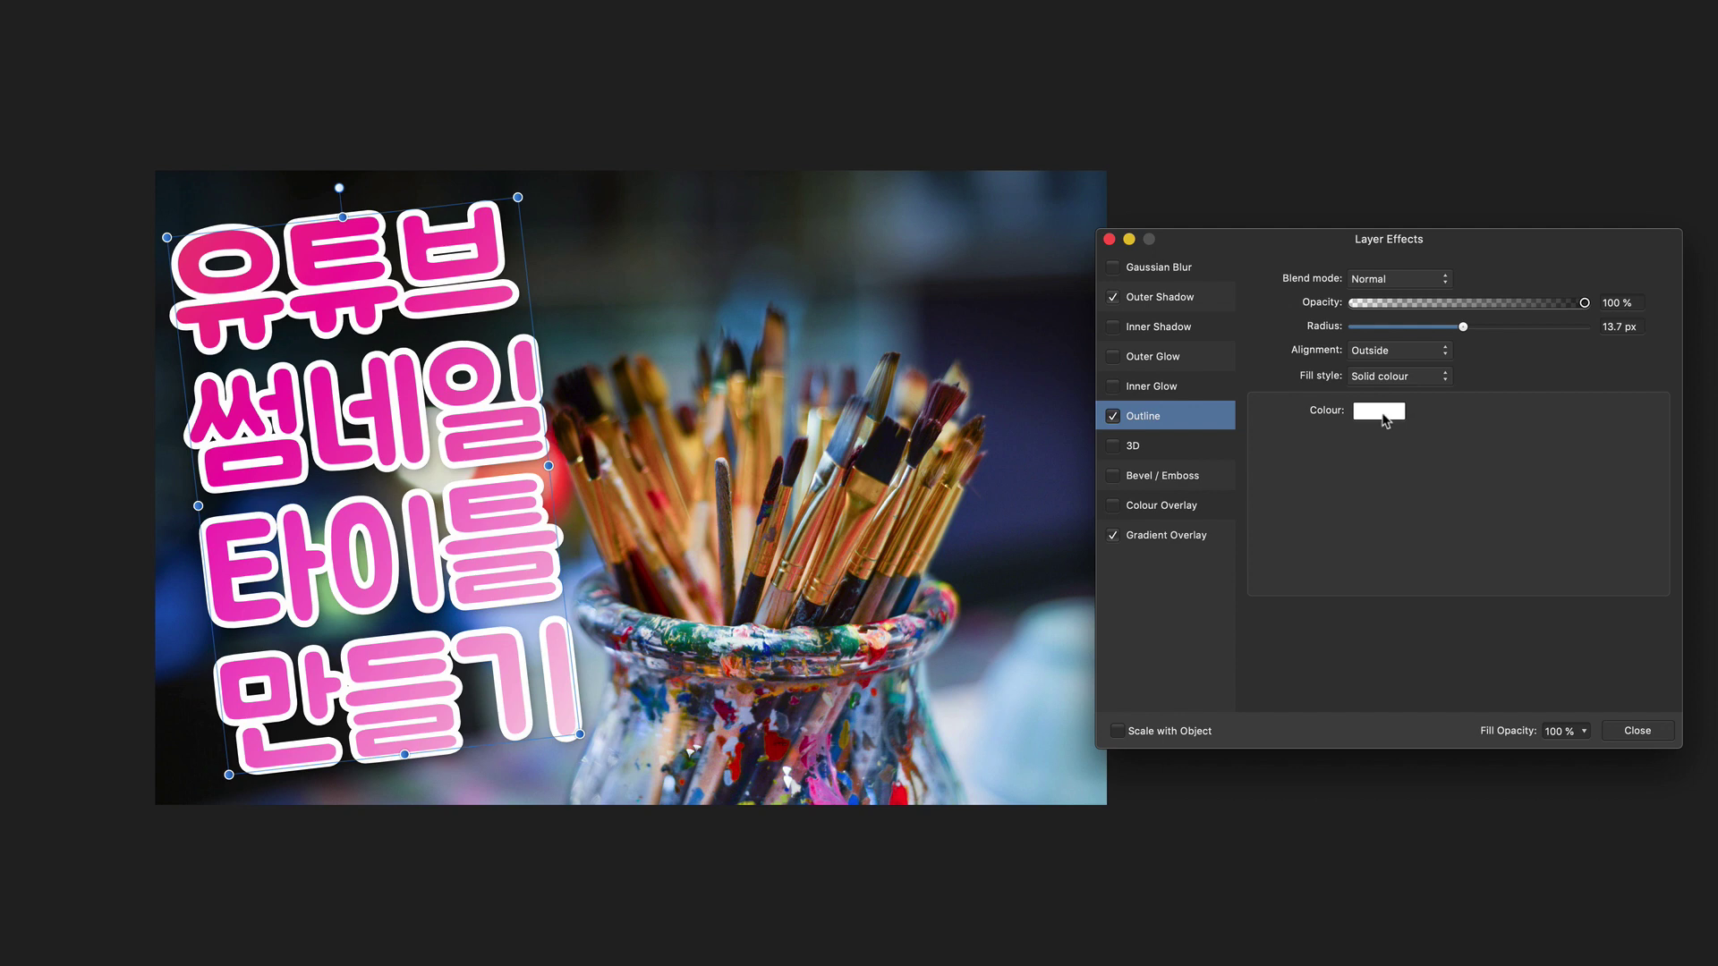
Keep the outline colour white after trying others, and widen its radius to 16.3 px.
left_click(1384, 417)
mouse_move(1408, 612)
left_mouse_down()
mouse_move(1376, 656)
mouse_move(1507, 596)
mouse_move(1451, 541)
left_mouse_up()
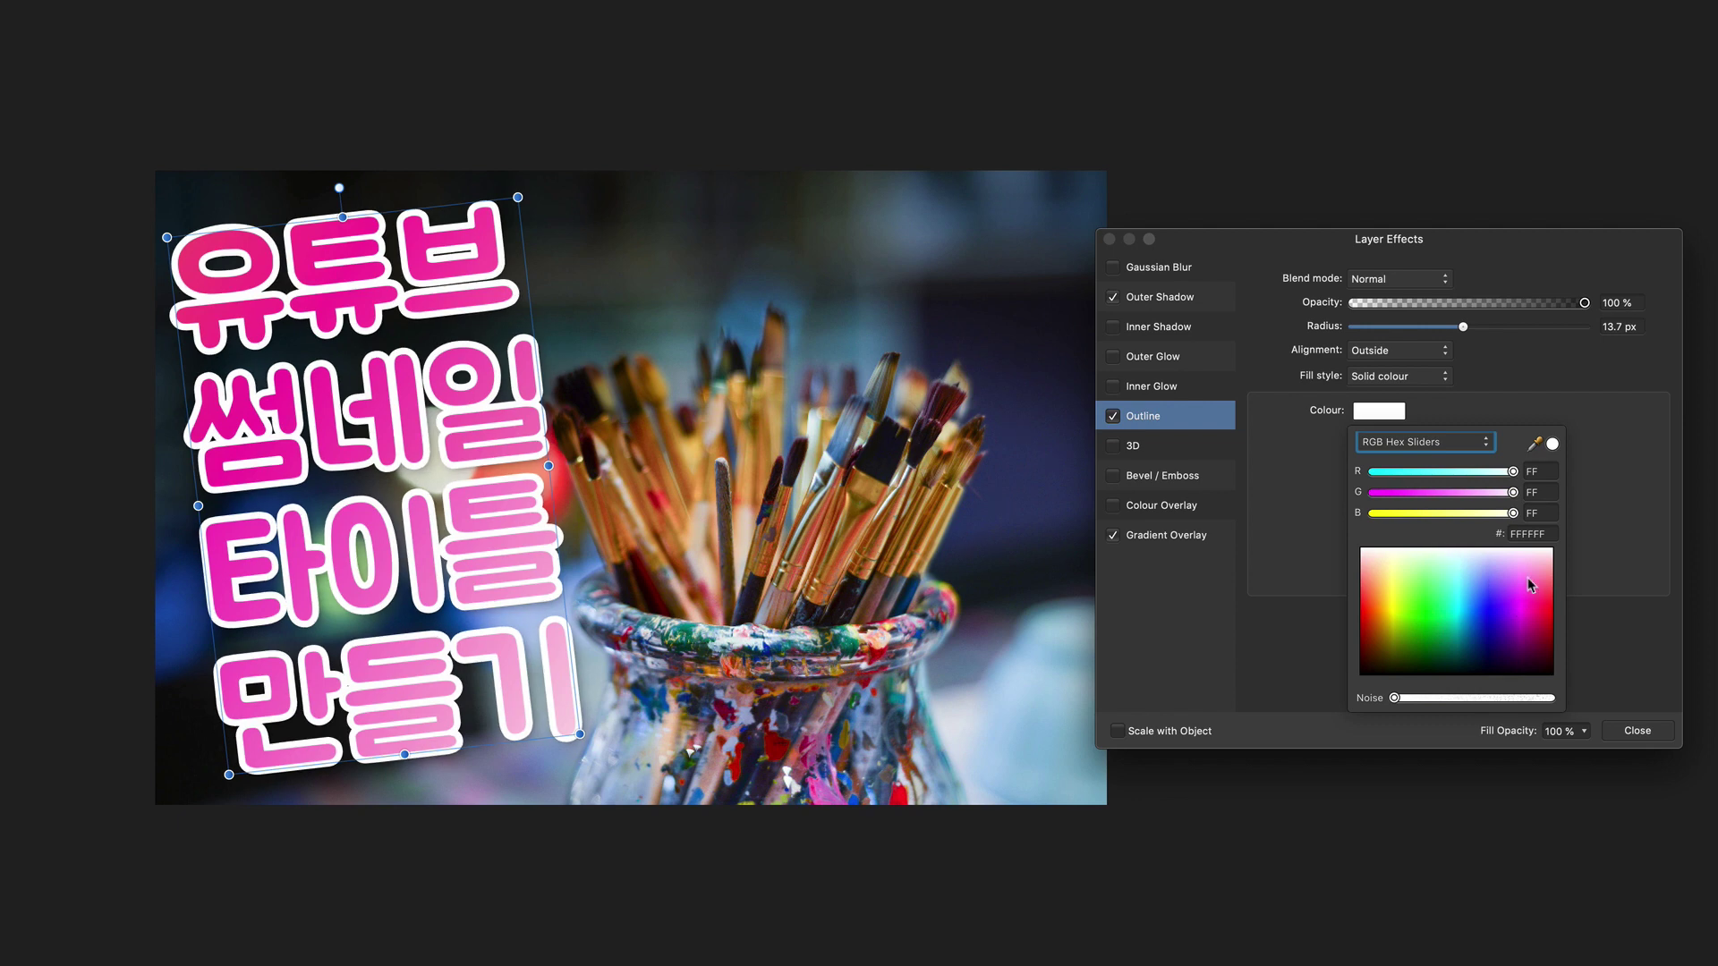
mouse_move(1529, 567)
left_mouse_down()
mouse_move(1458, 635)
mouse_move(1466, 653)
mouse_move(1434, 658)
mouse_move(1572, 518)
left_mouse_up()
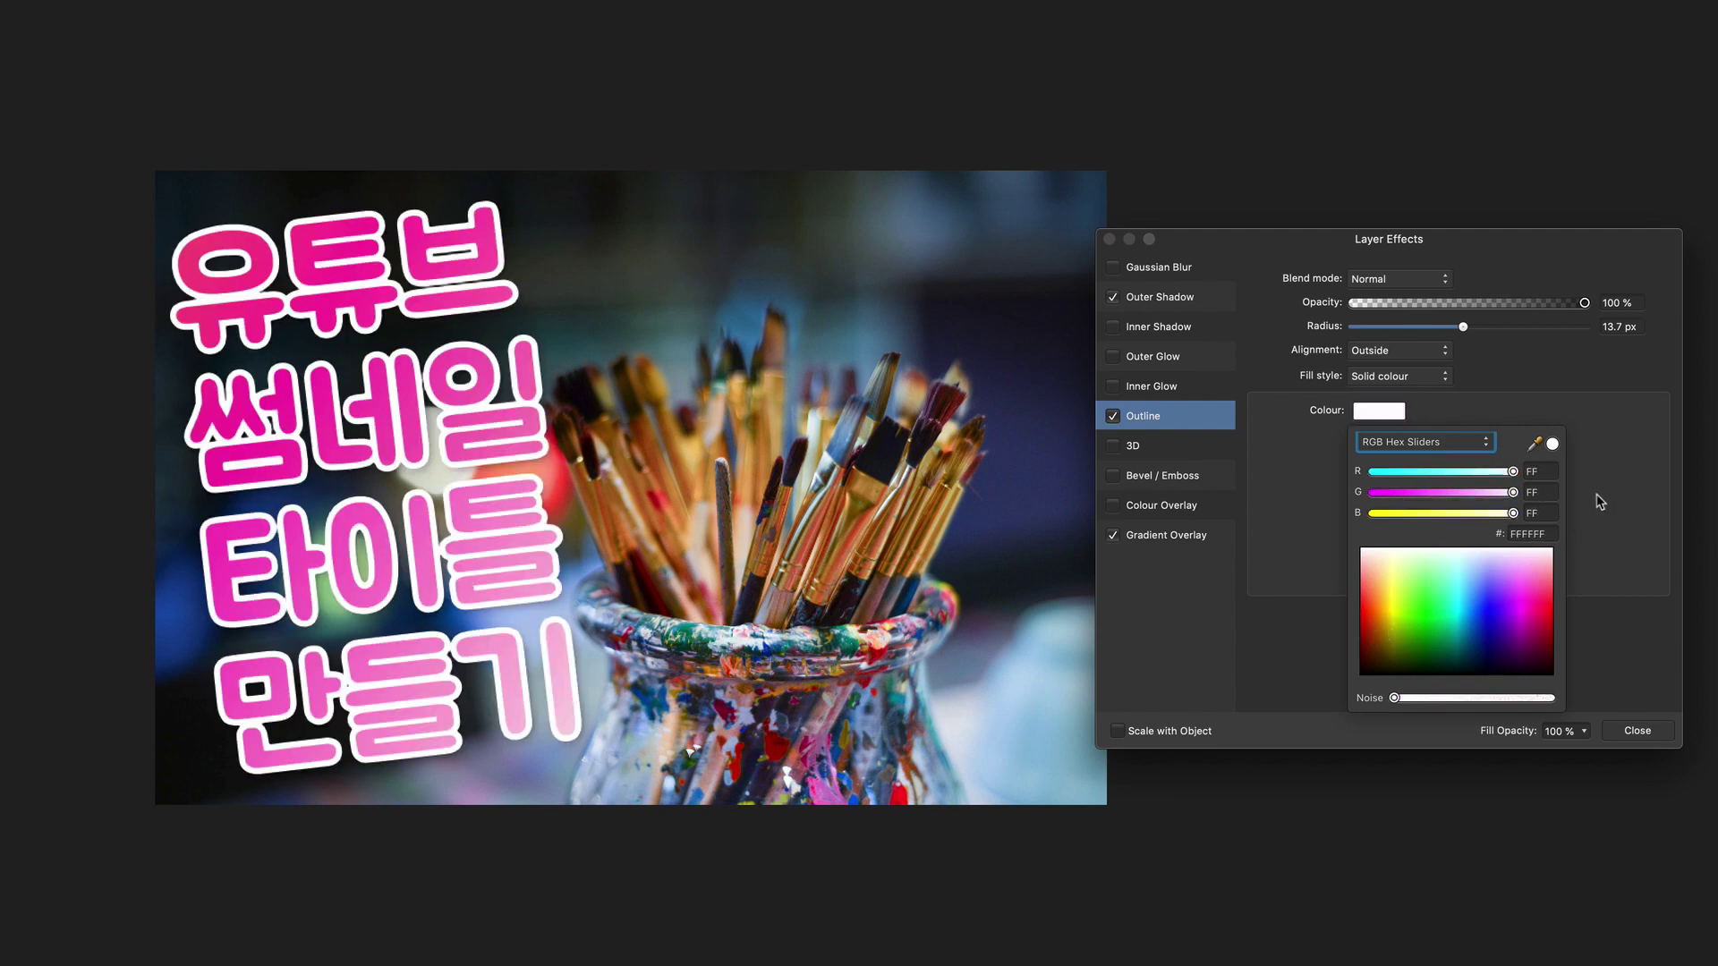
left_click(1606, 626)
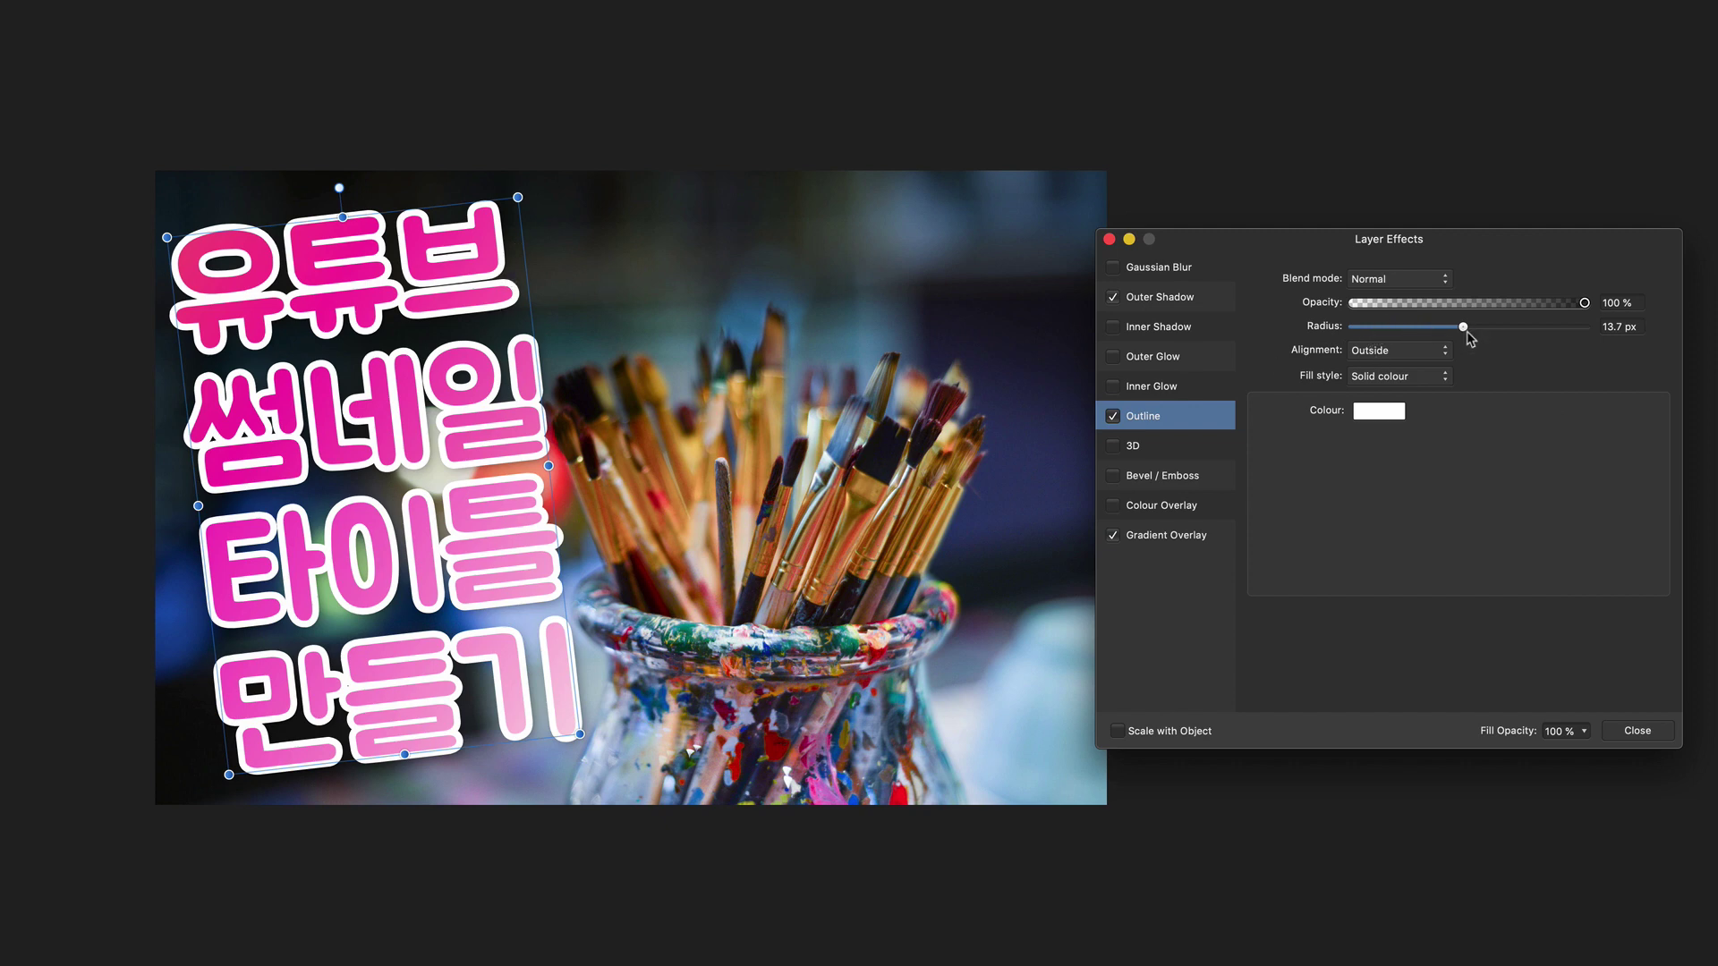
mouse_move(1464, 328)
left_mouse_down()
mouse_move(1532, 338)
mouse_move(1418, 356)
mouse_move(1465, 360)
left_mouse_up()
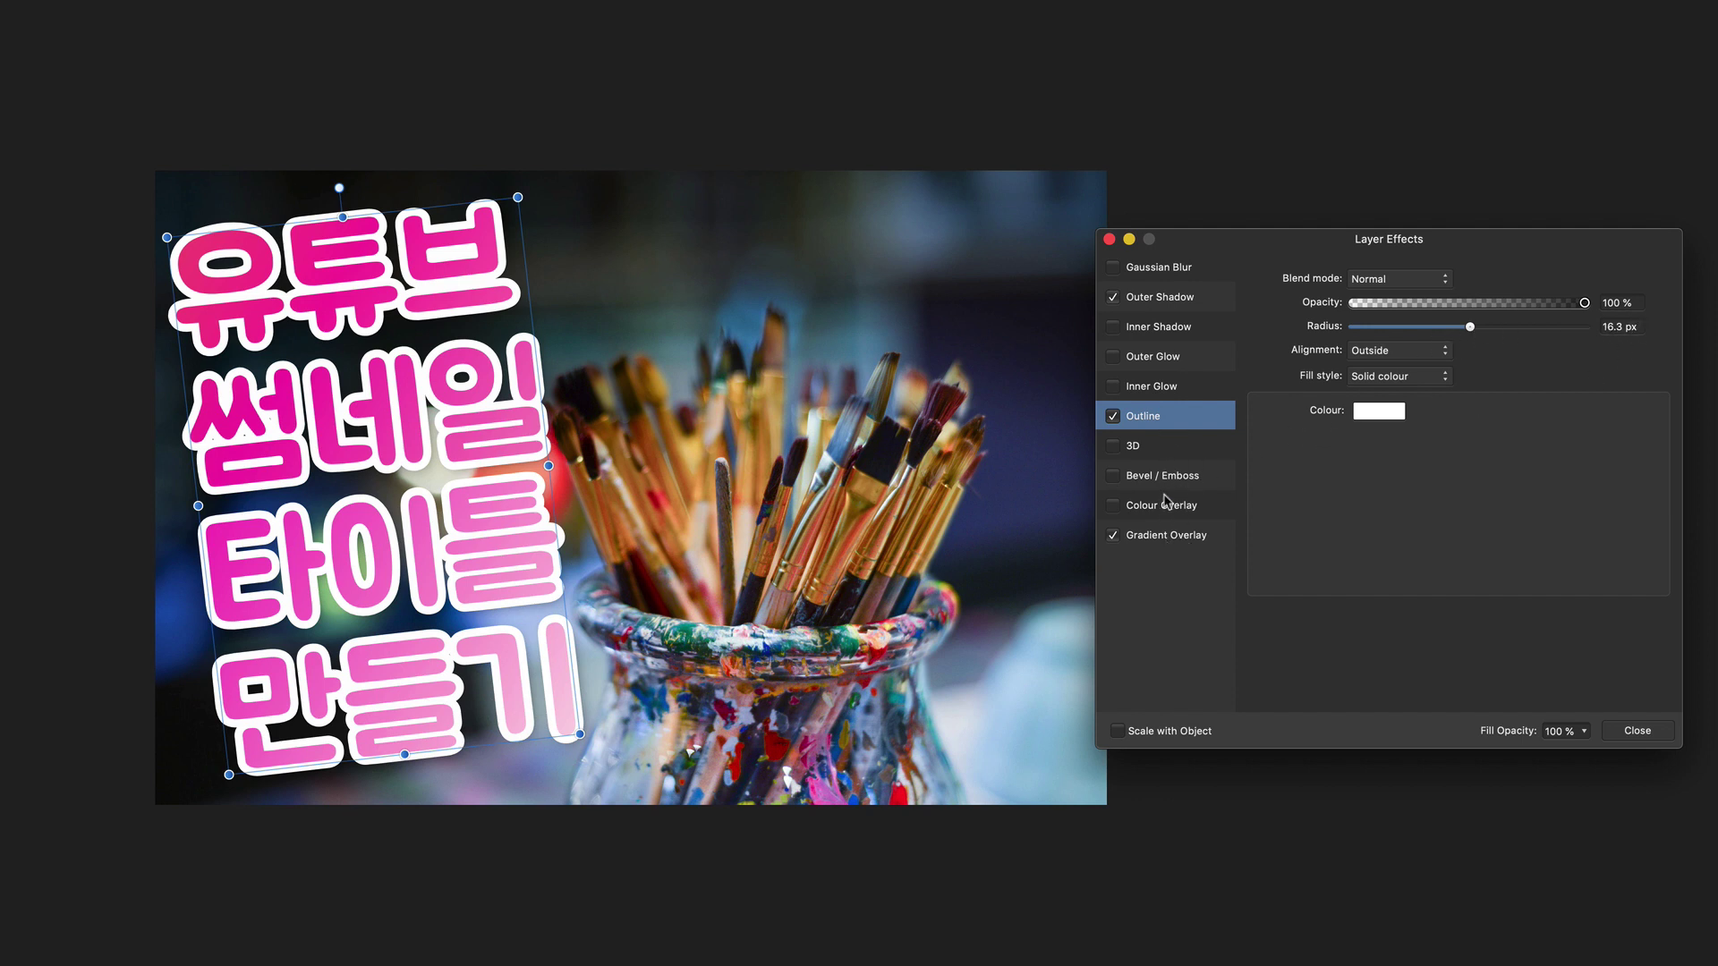
Bring up the title's Gradient Overlay settings and its gradient stop editor.
left_click(1166, 537)
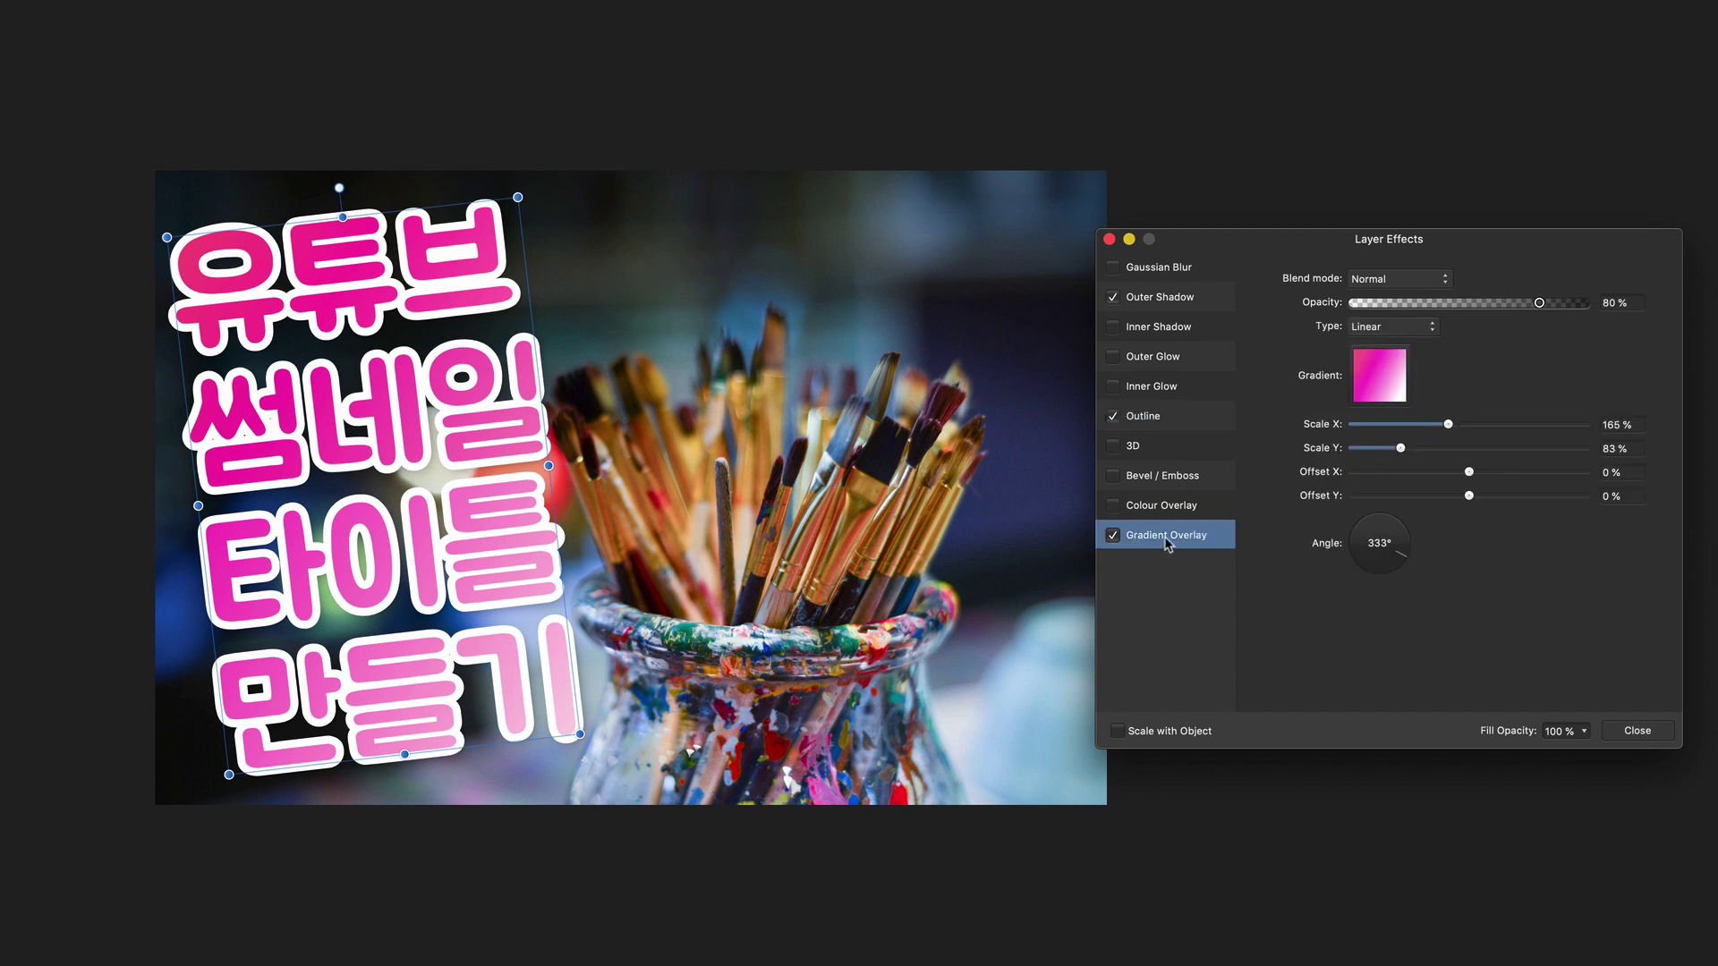
left_click(1394, 326)
left_click(1379, 385)
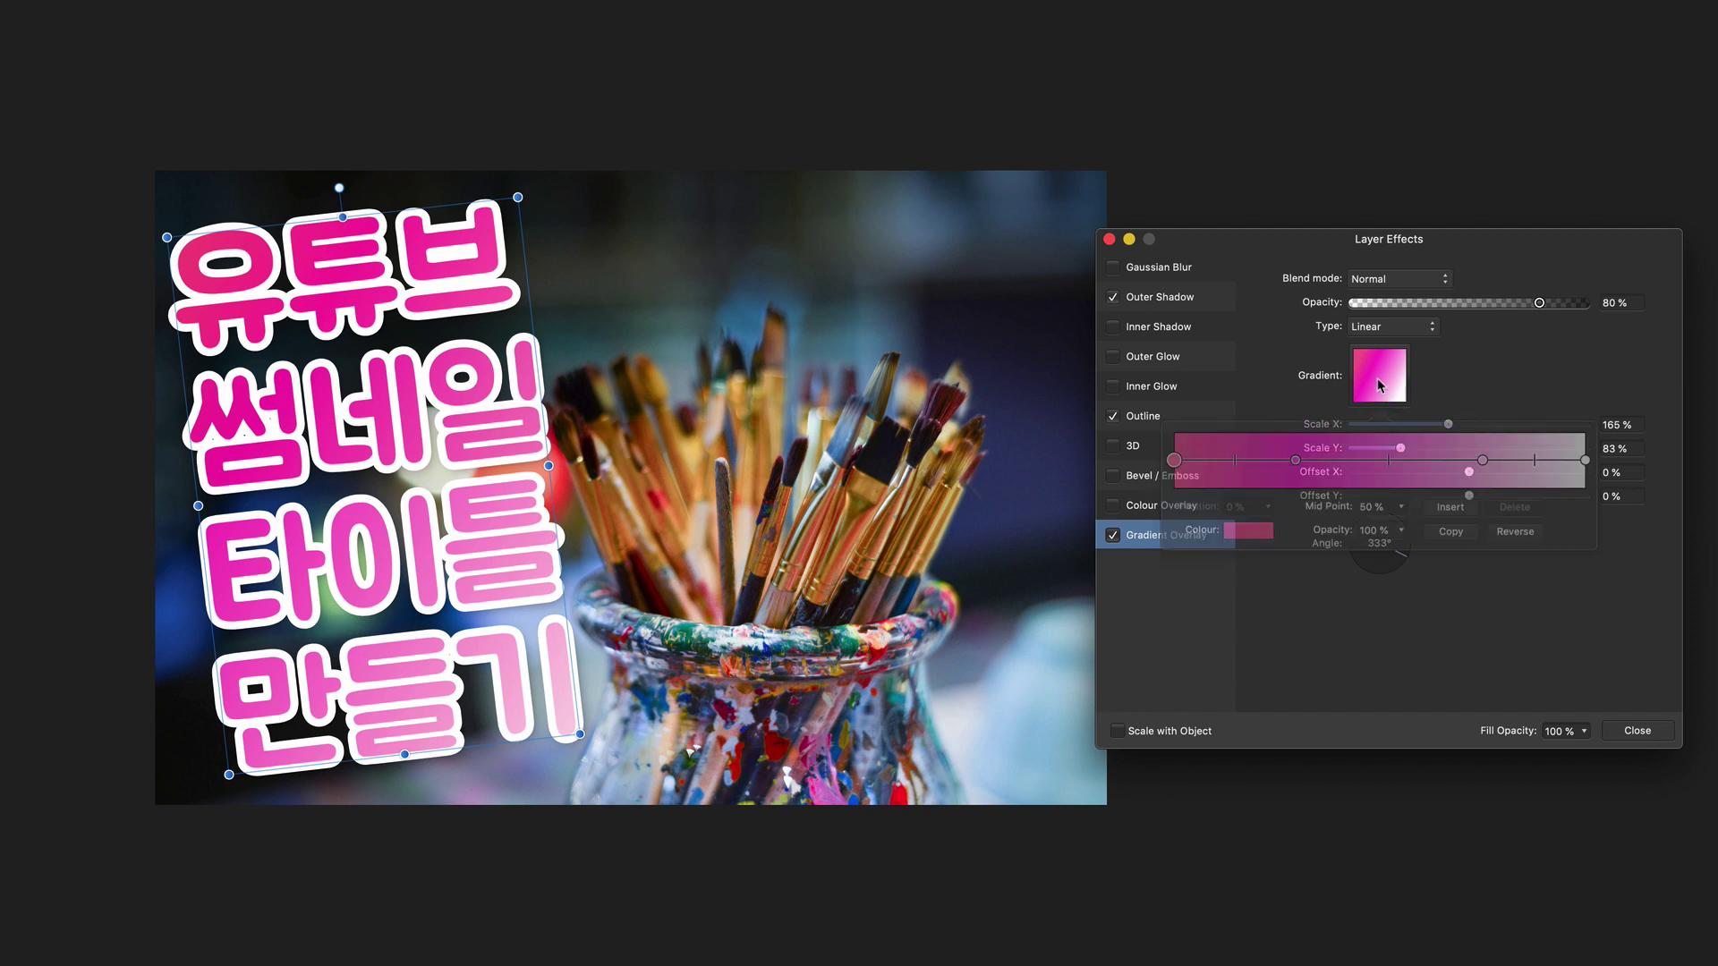
left_click(1294, 462)
left_click(1484, 461)
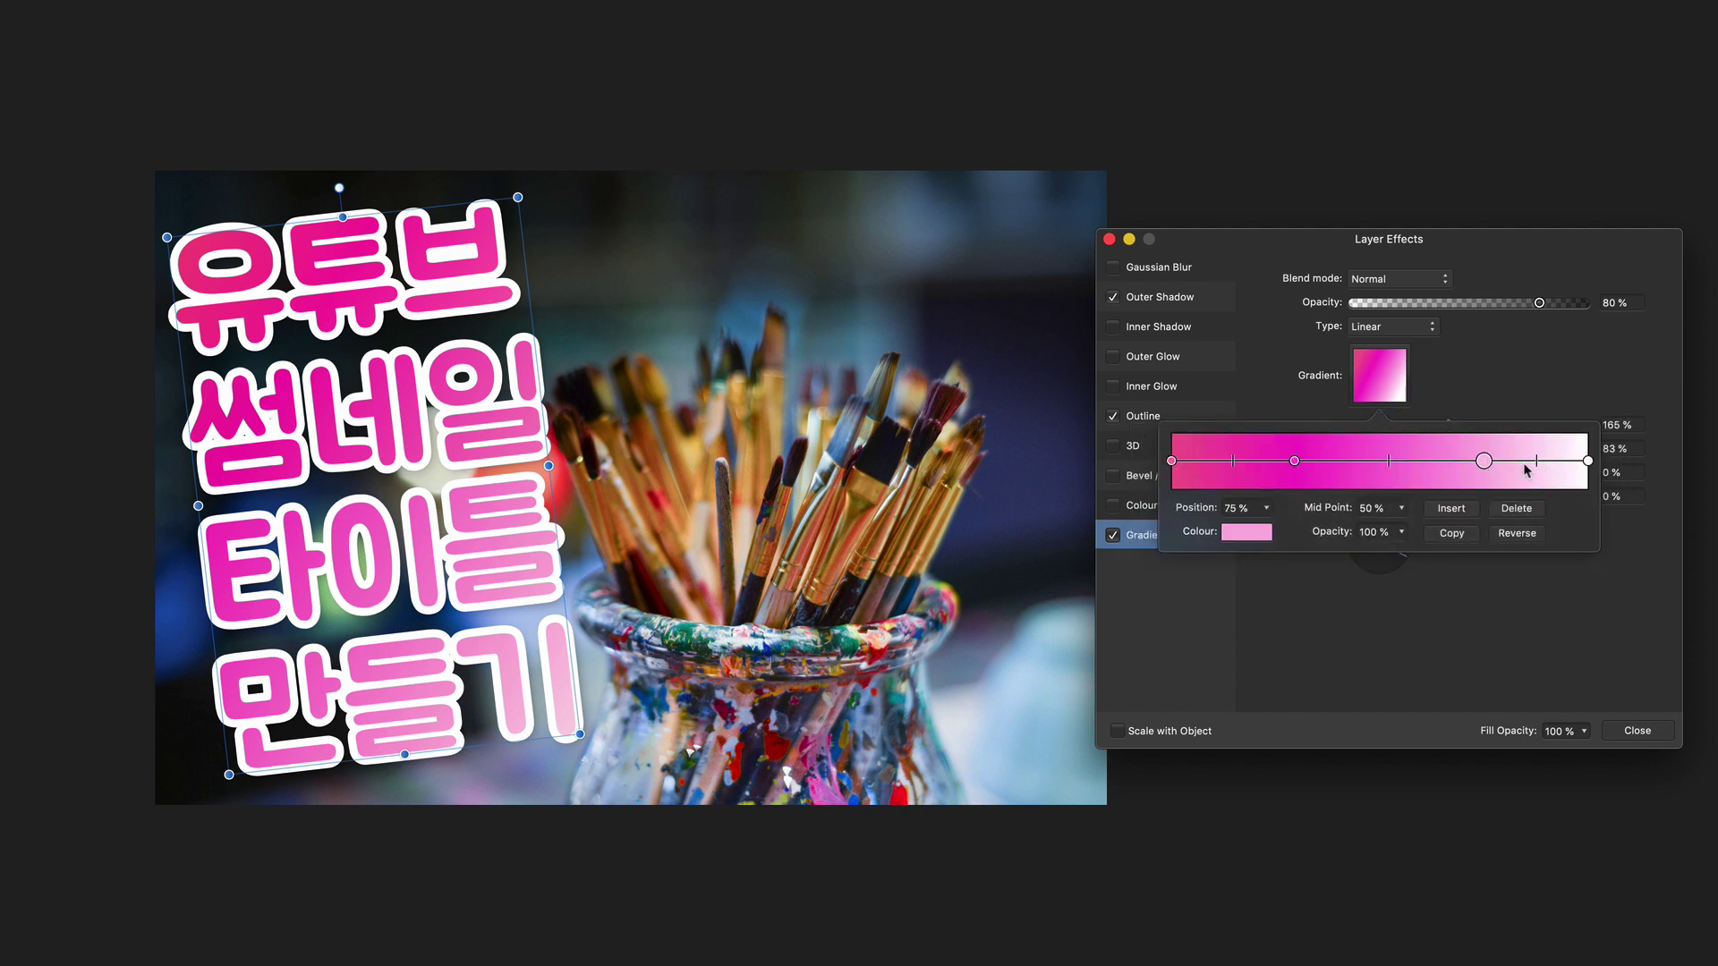
left_click(1587, 461)
Recolour the left and 29% gradient stops blue.
left_click(1172, 461)
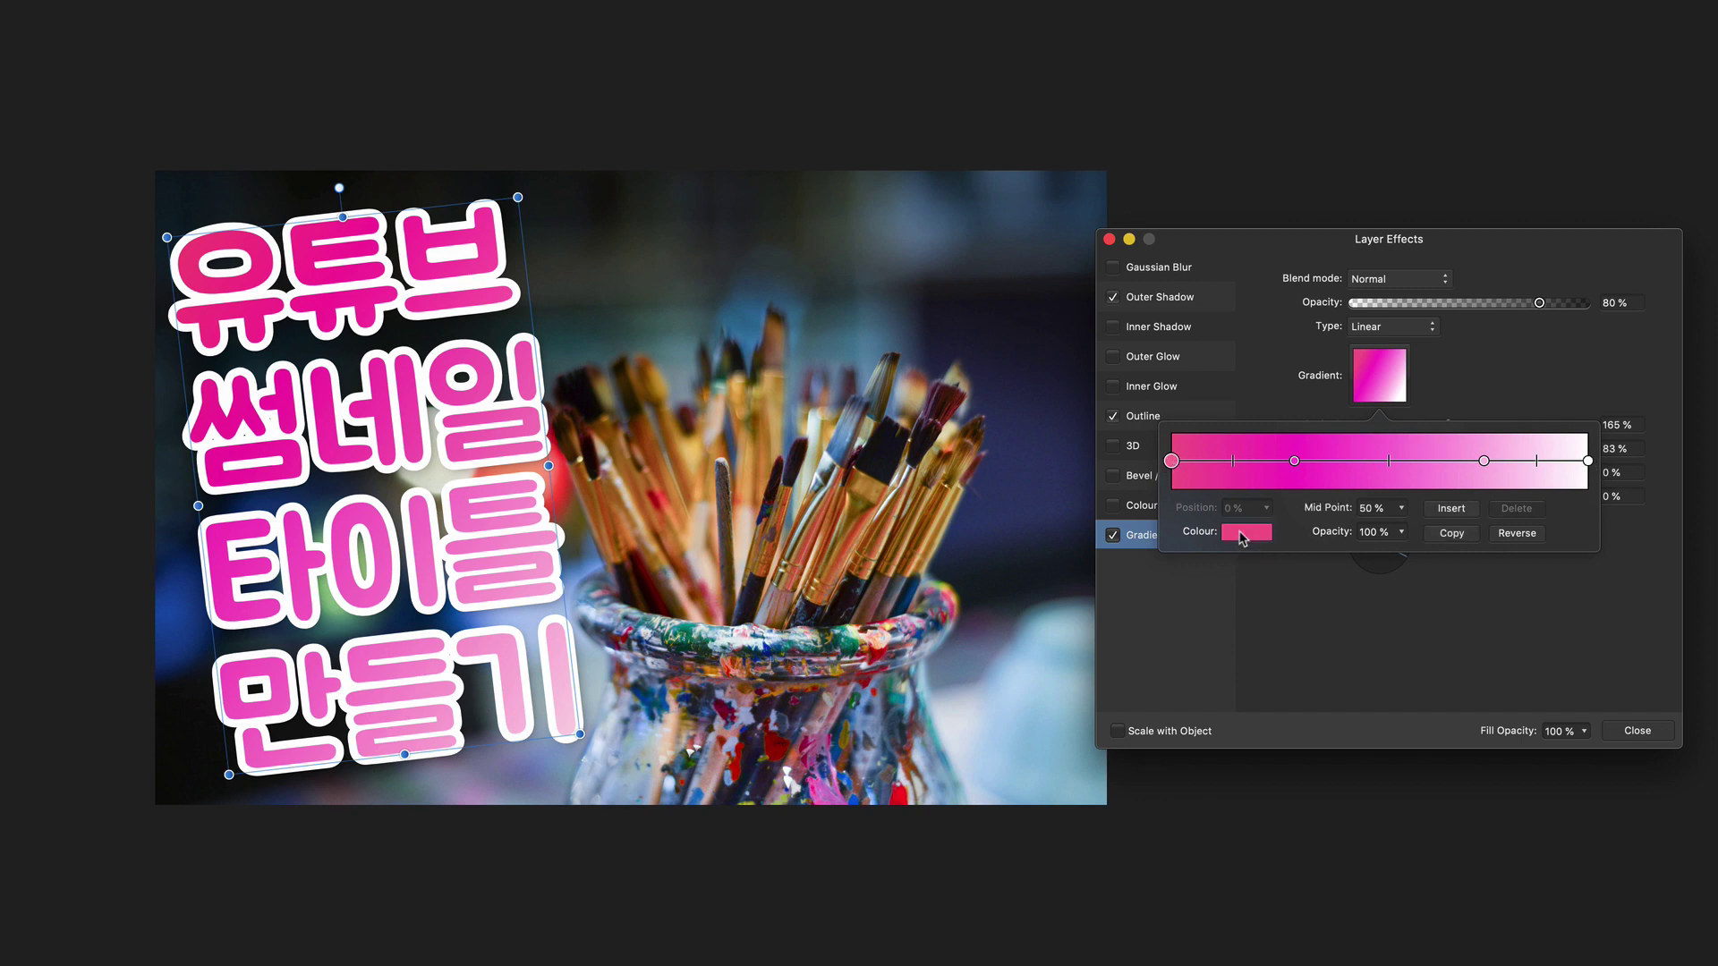
left_click(1243, 534)
mouse_move(1265, 694)
left_mouse_down()
mouse_move(1303, 750)
mouse_move(1291, 707)
mouse_move(1347, 720)
mouse_move(1281, 756)
mouse_move(1350, 759)
mouse_move(1289, 707)
left_mouse_up()
left_click(1294, 461)
left_click(1246, 533)
left_click(1484, 461)
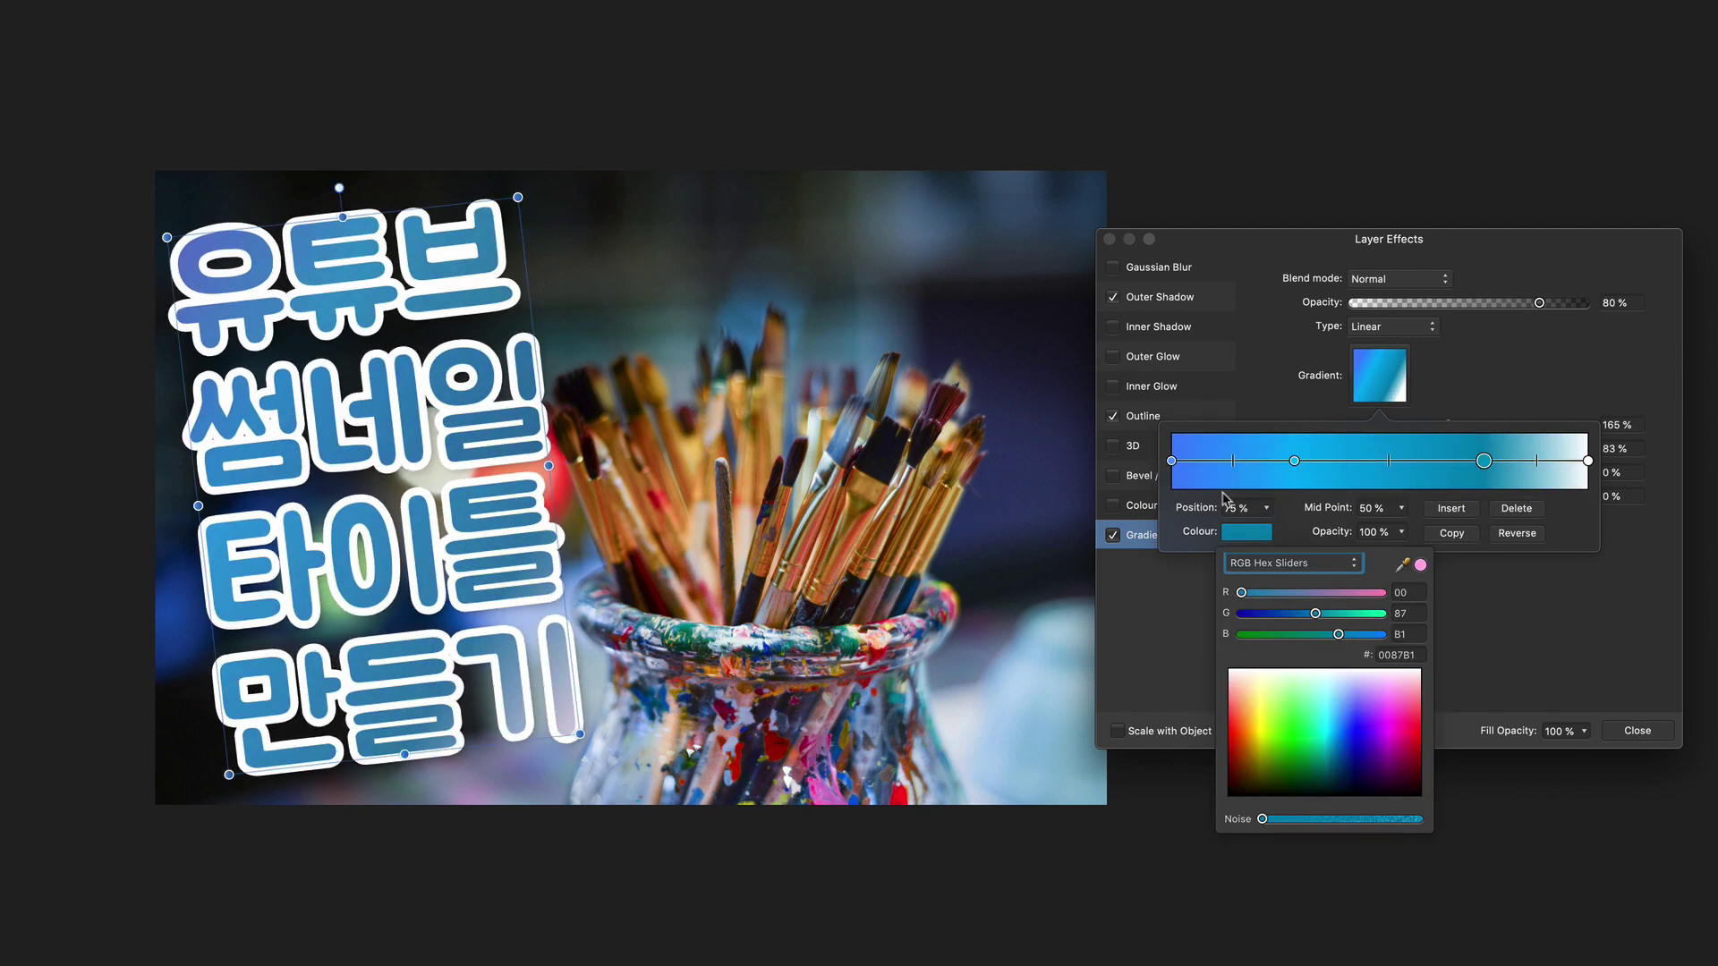
Turn the left and 29% stops green, move the green stop to 35% and teal to 70%.
left_click(1172, 461)
left_click(1247, 533)
left_click_drag(1297, 724, 1298, 705)
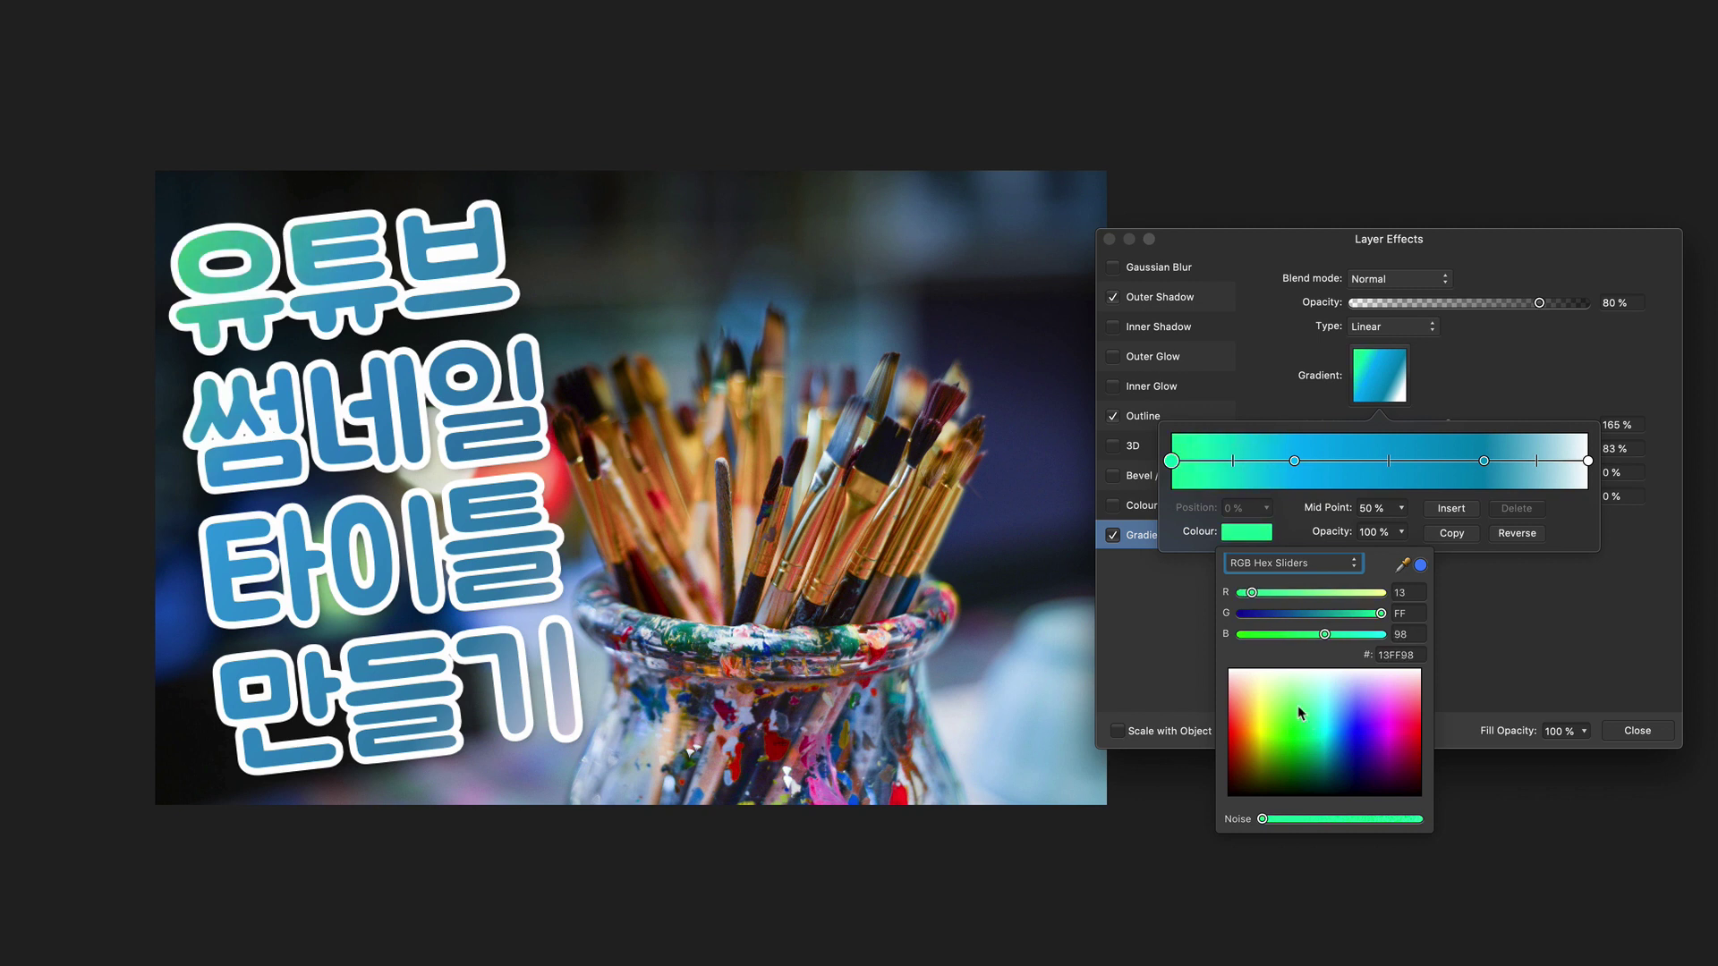
left_click(1295, 461)
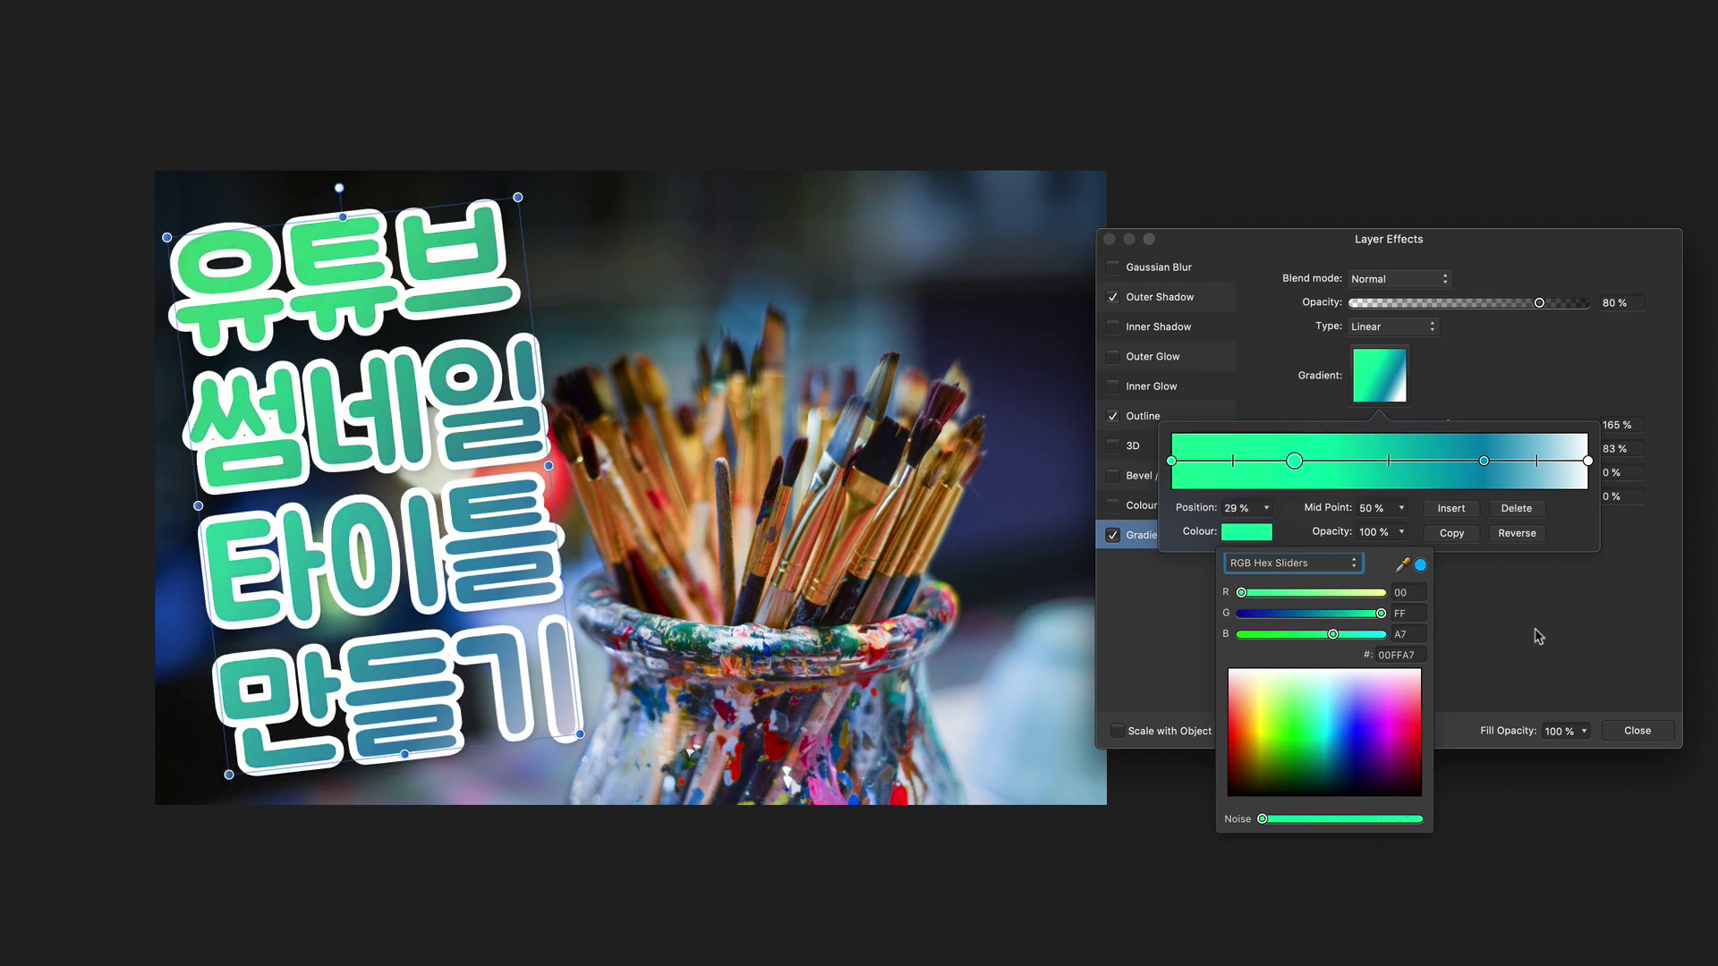
left_click_drag(1295, 463, 1306, 463)
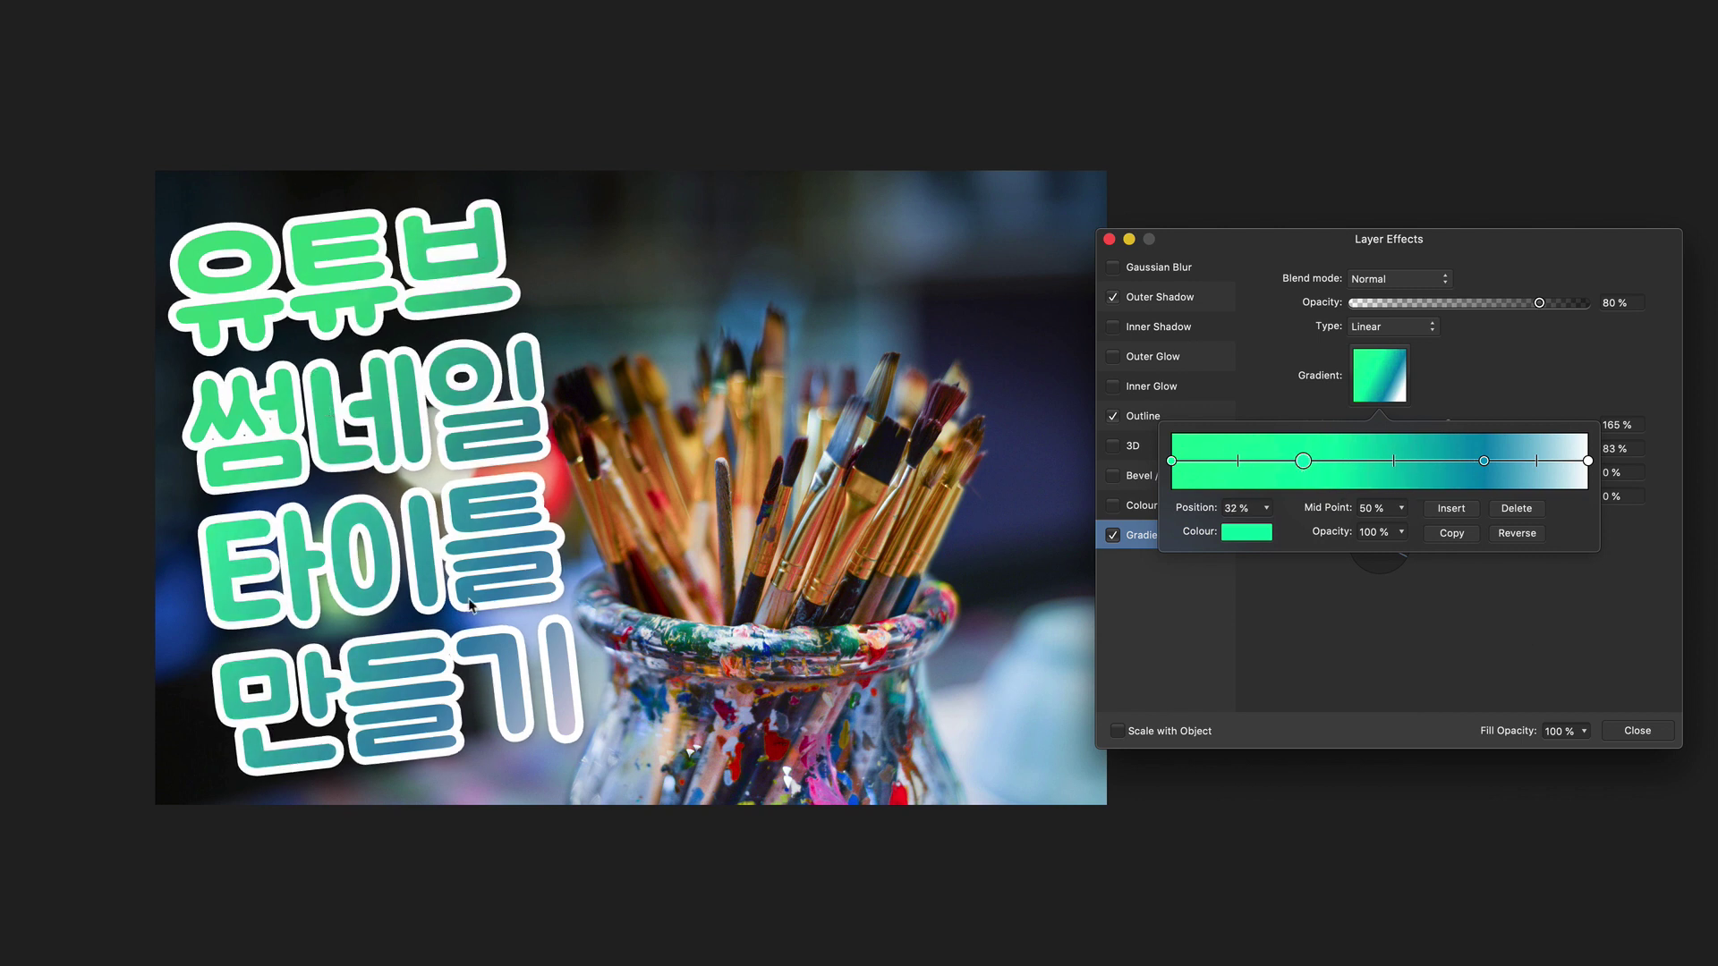
left_click_drag(1303, 462, 1333, 461)
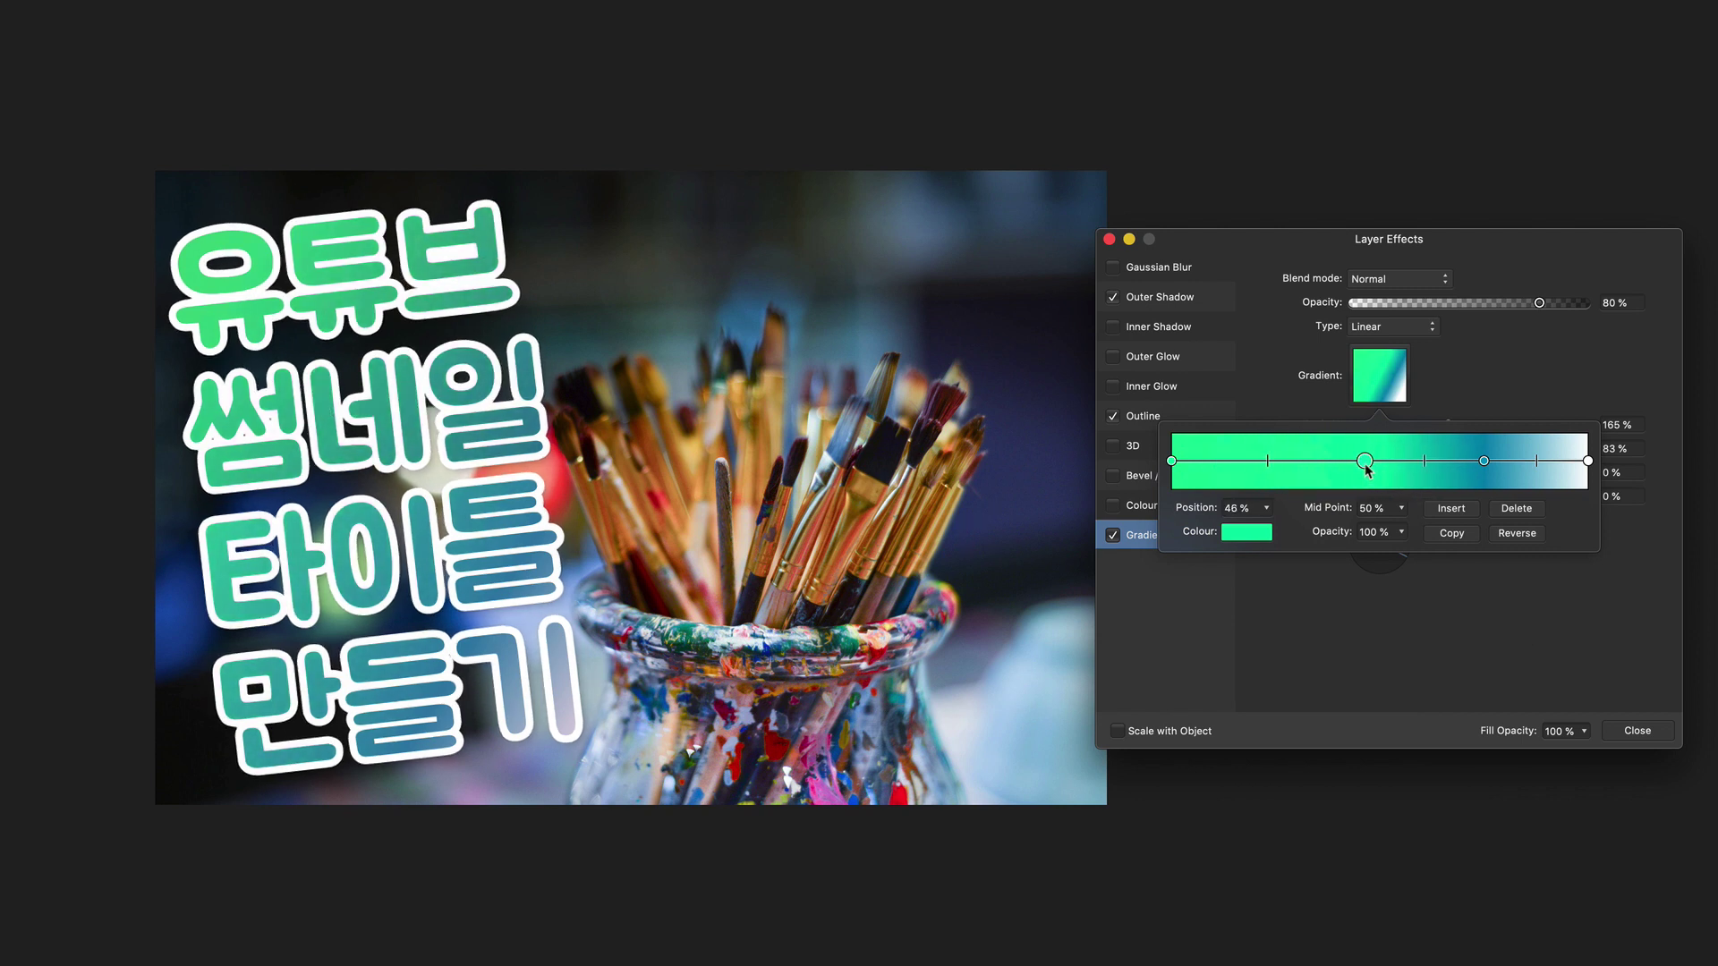
left_click_drag(1483, 460, 1465, 461)
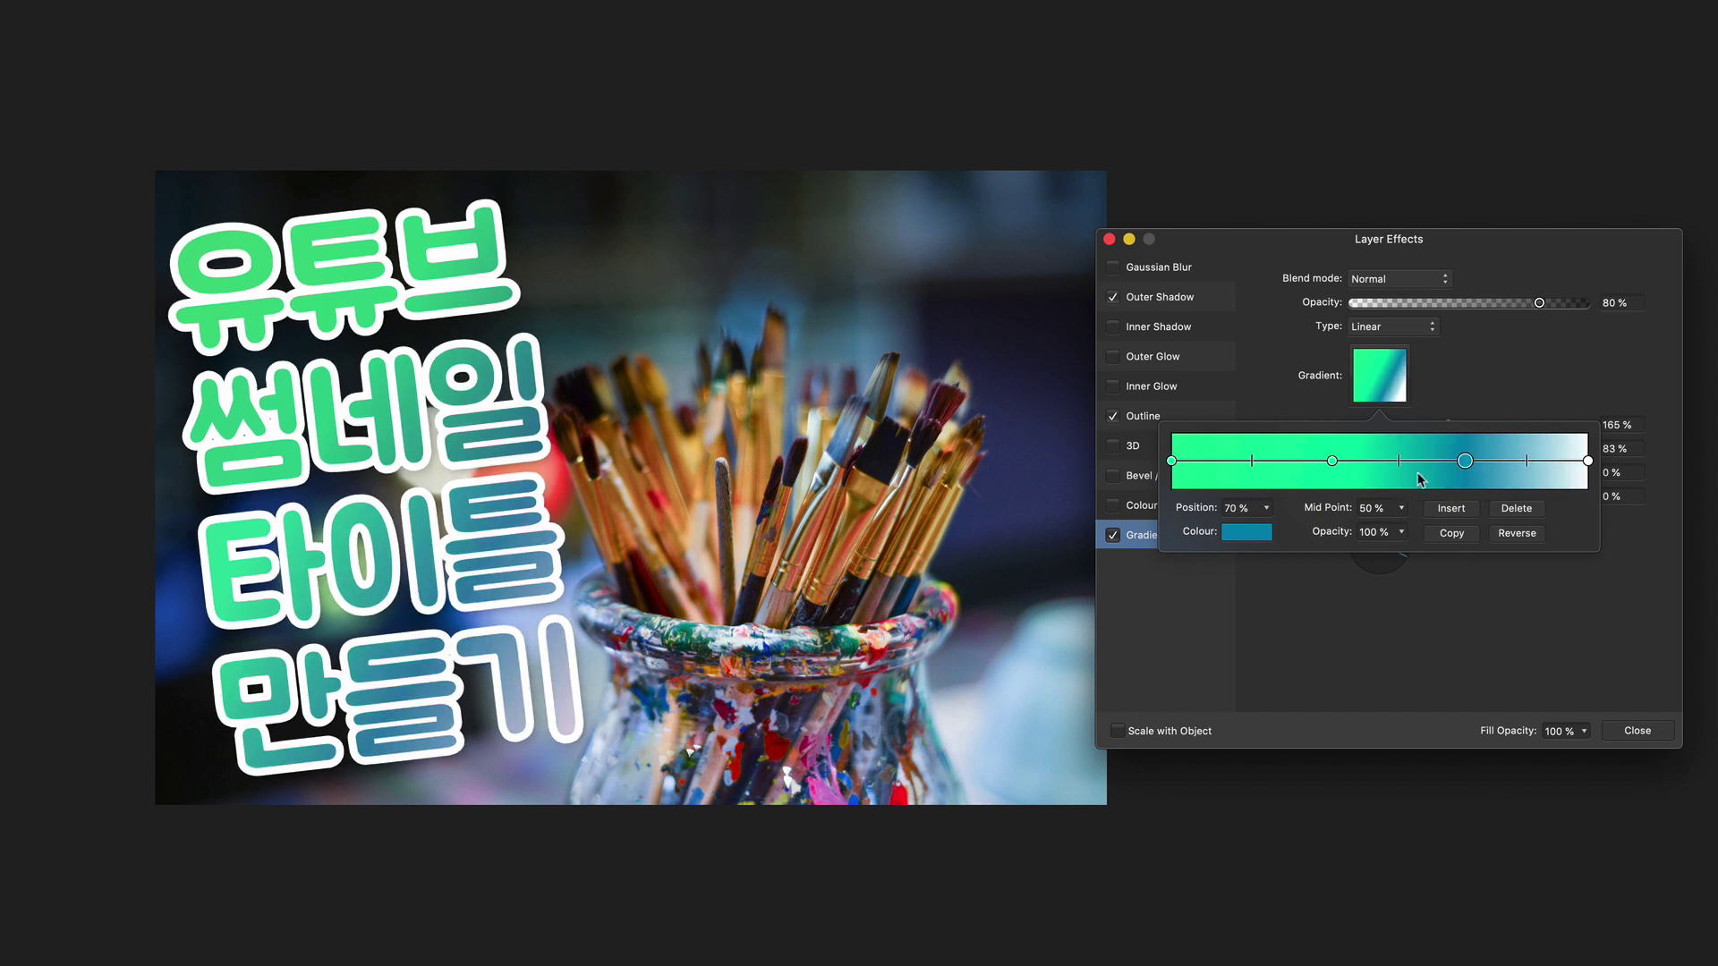
left_click_drag(1332, 461, 1314, 461)
Set the title gradient to Scale X 247%, Offset X -6% and angle 316°, then close effects.
left_click(1384, 690)
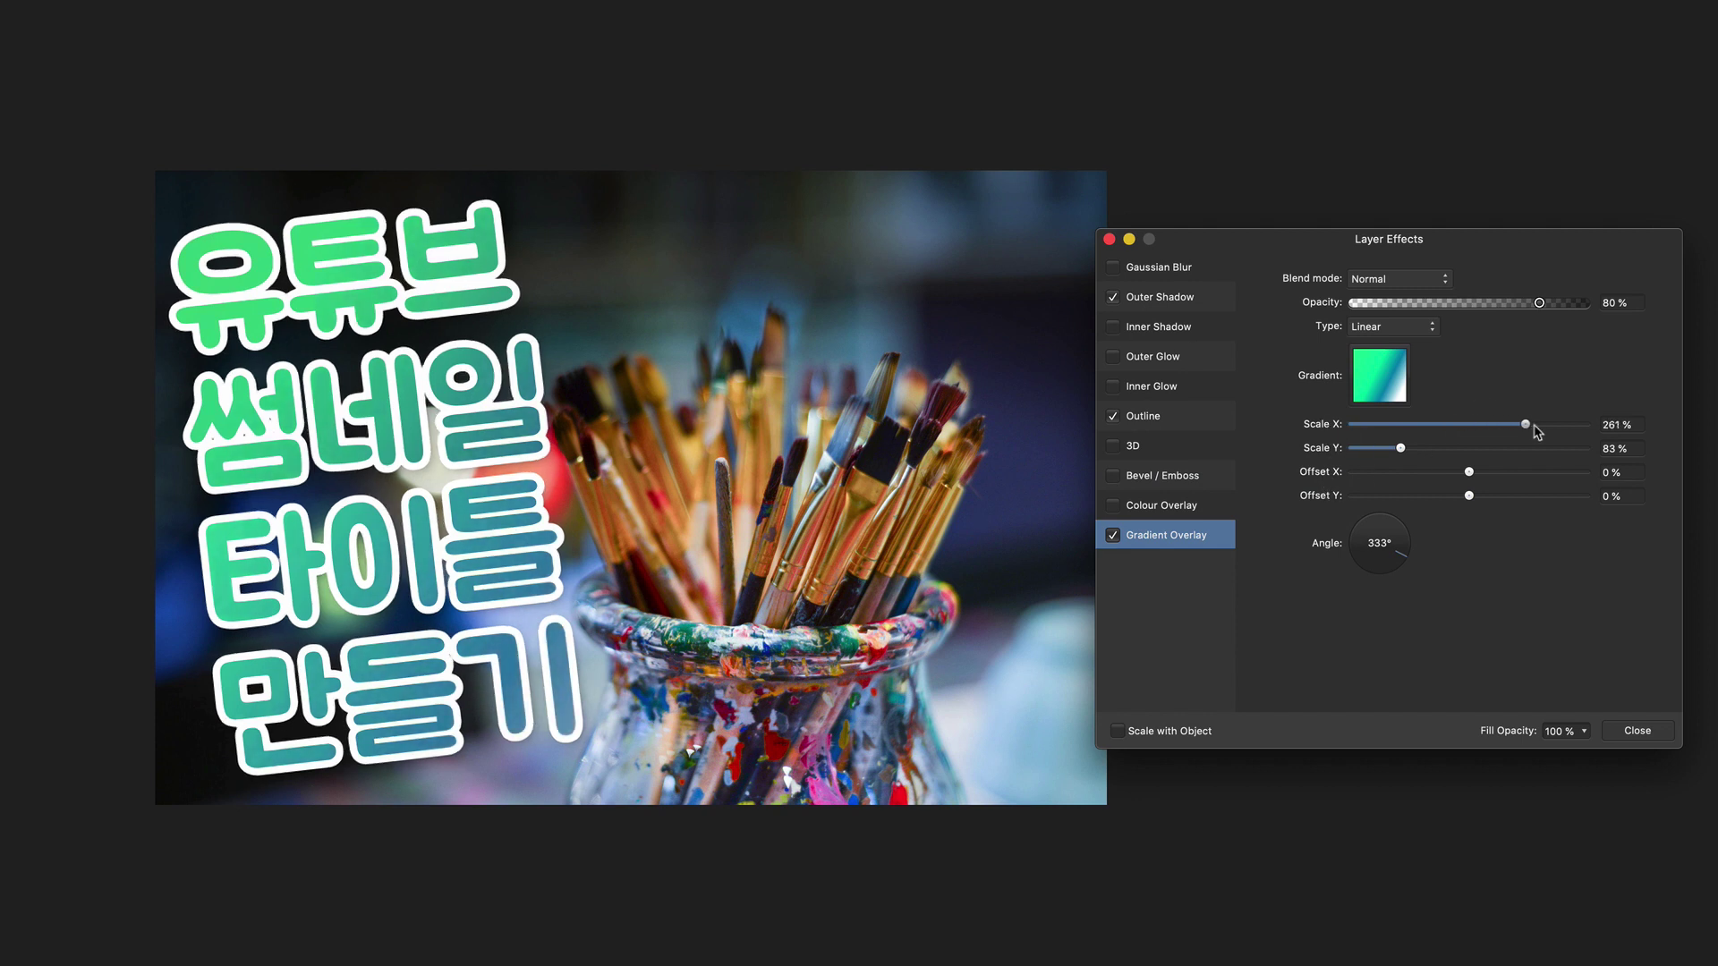
mouse_move(1449, 424)
left_mouse_down()
mouse_move(1495, 424)
mouse_move(1467, 473)
left_mouse_up()
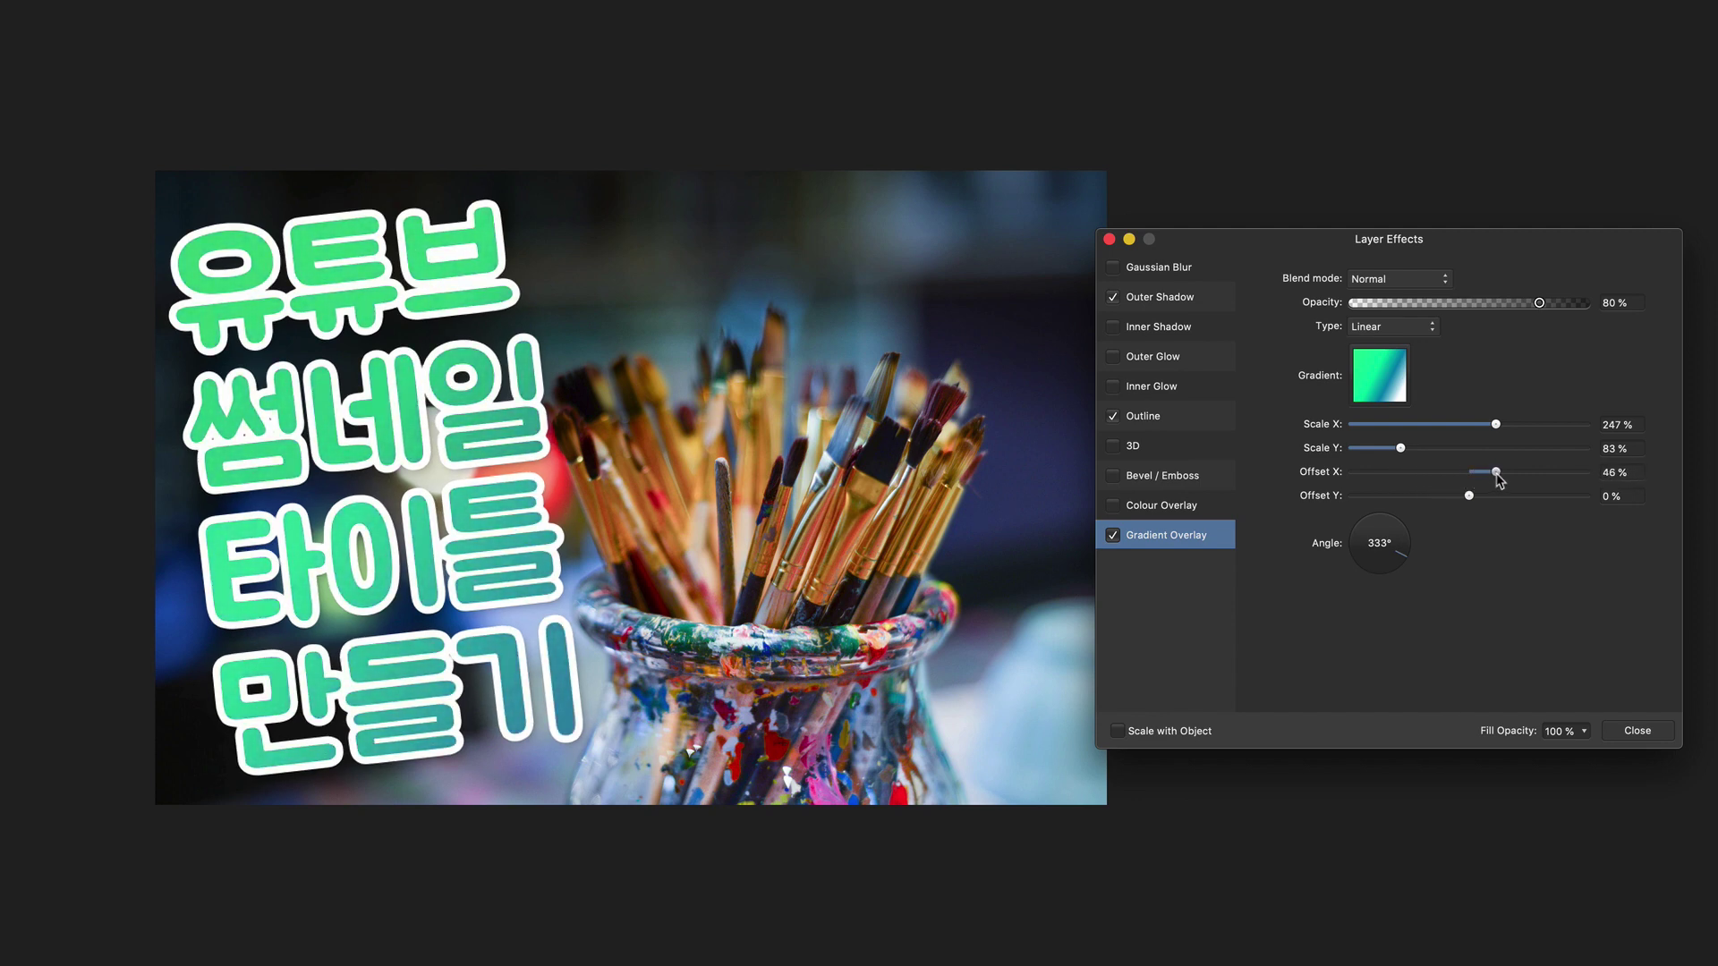
left_click_drag(1468, 474, 1466, 472)
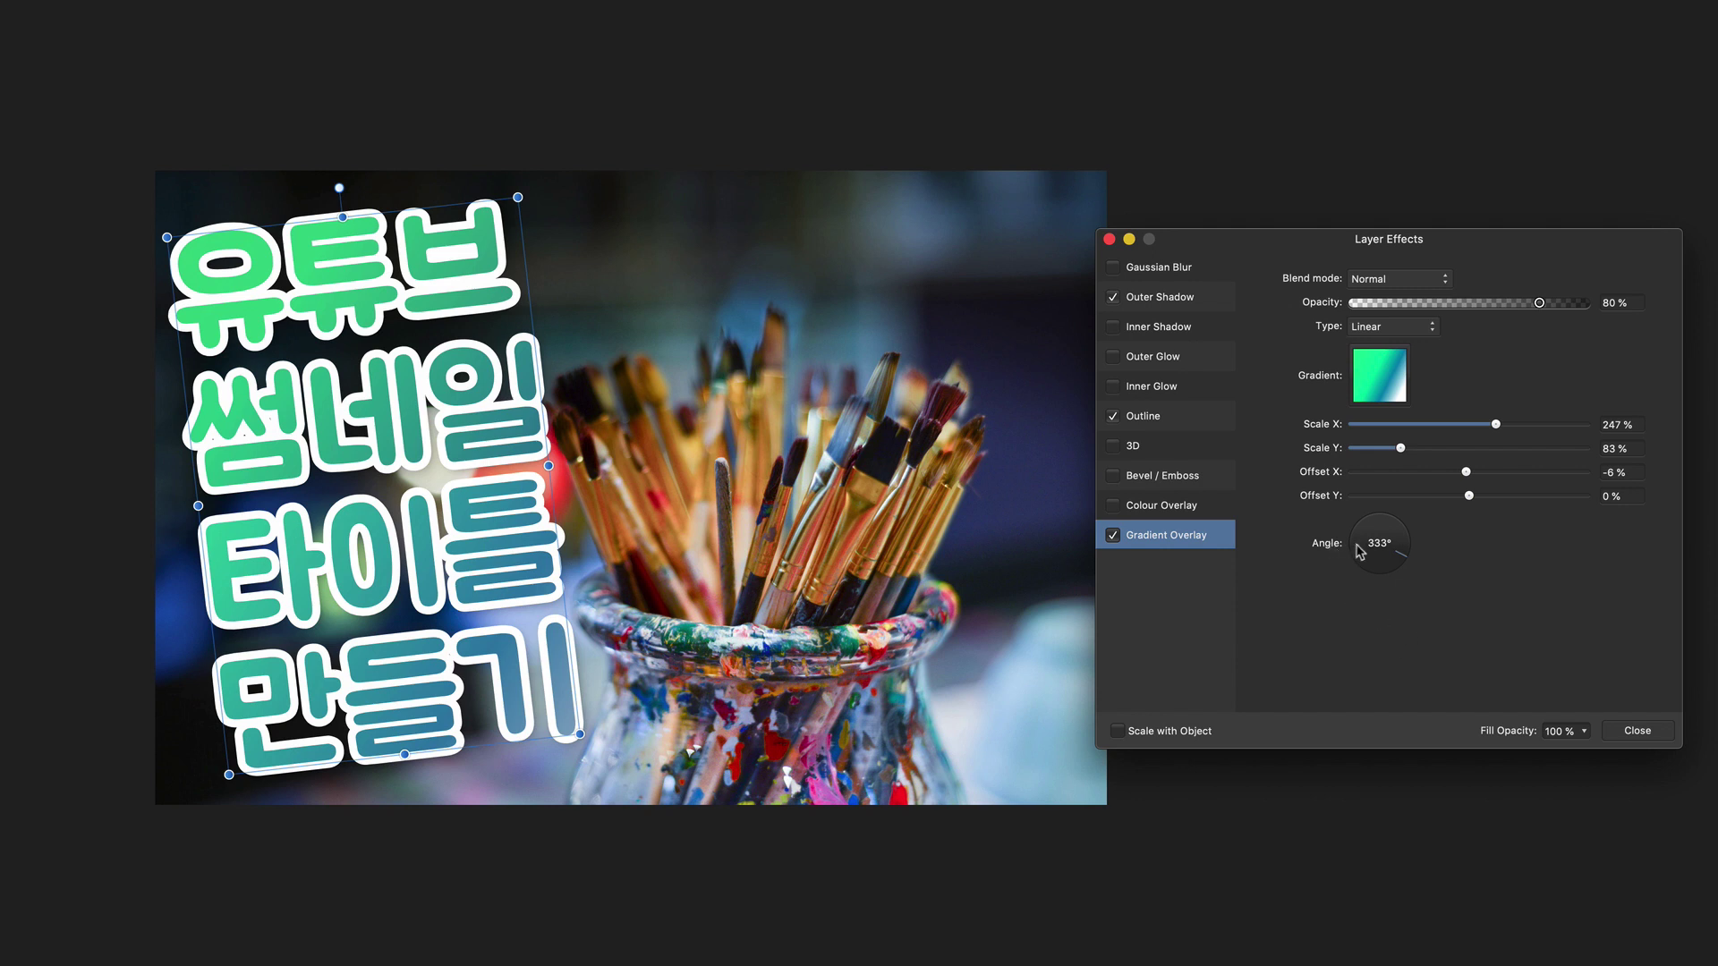
left_click_drag(1409, 547, 1404, 582)
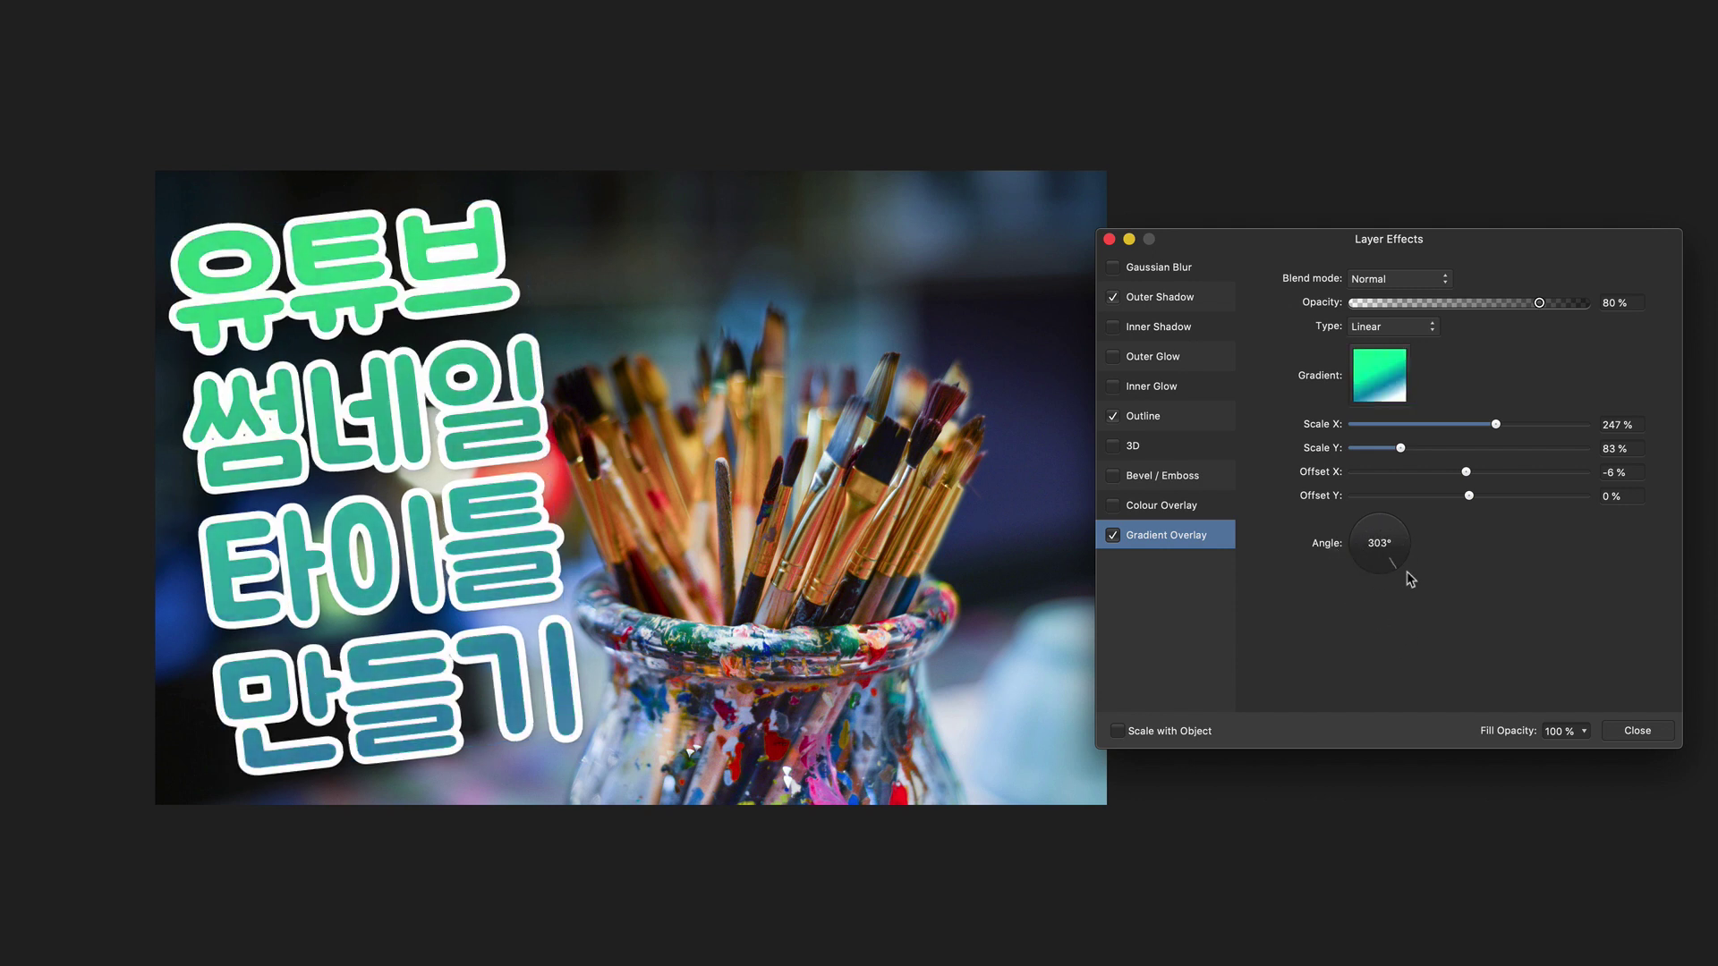
mouse_move(1393, 562)
left_mouse_down()
mouse_move(1313, 575)
mouse_move(1450, 613)
left_mouse_up()
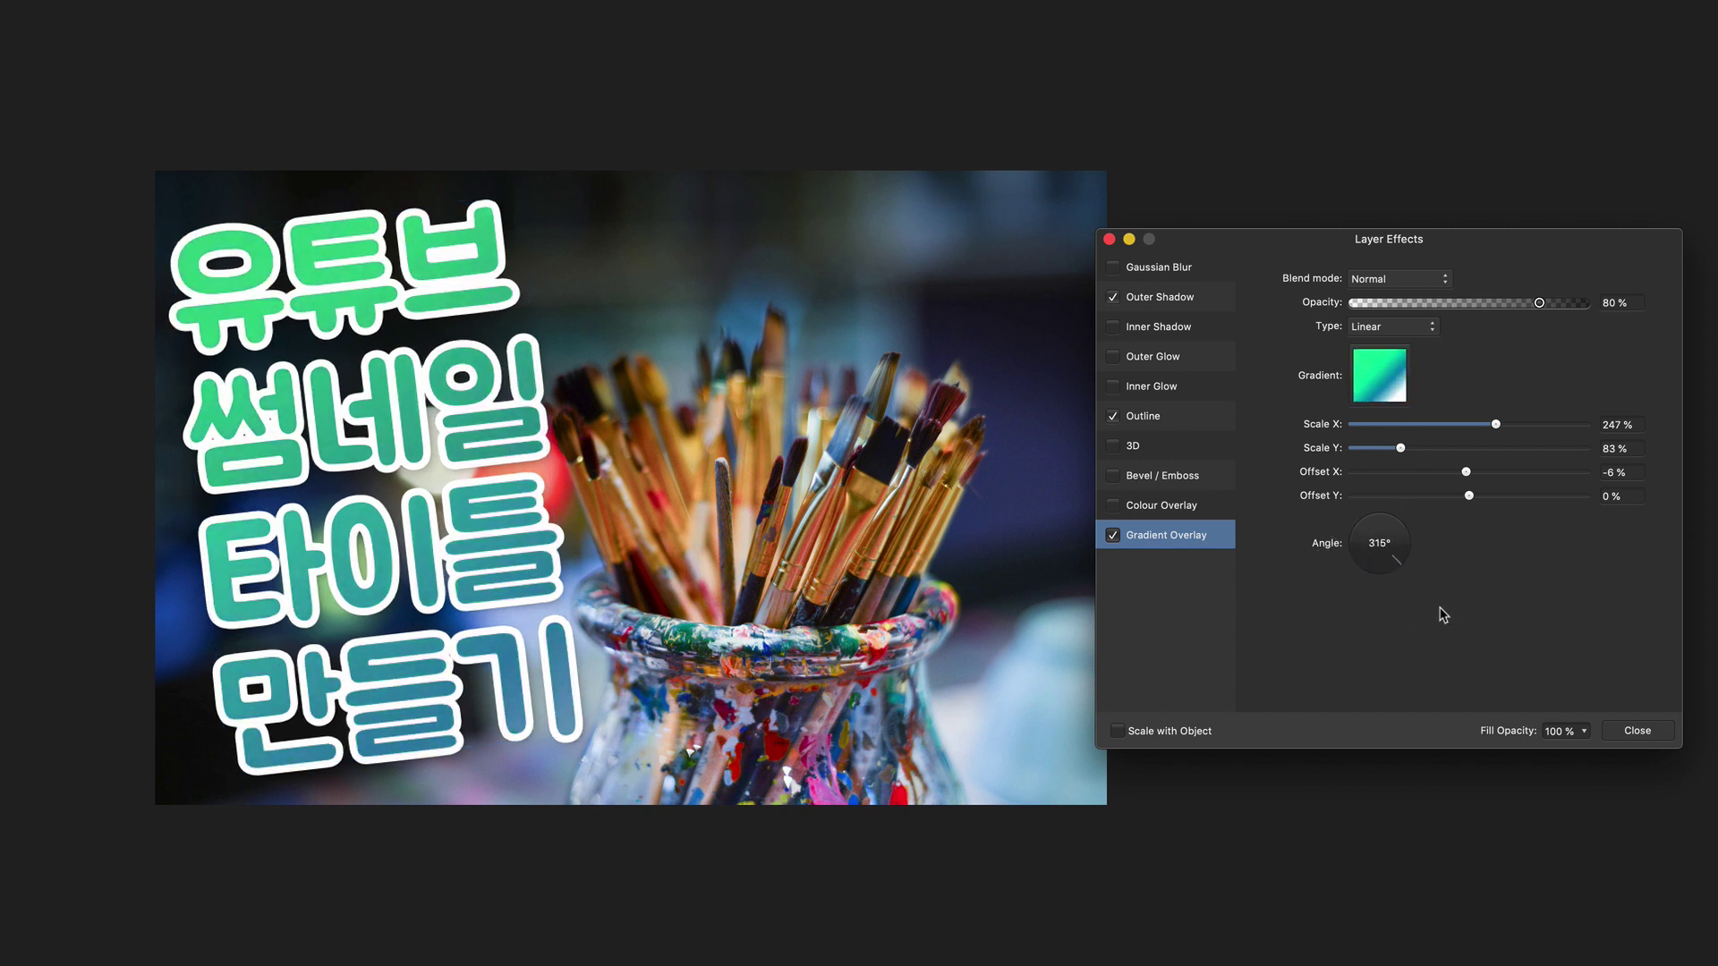
left_click(1635, 730)
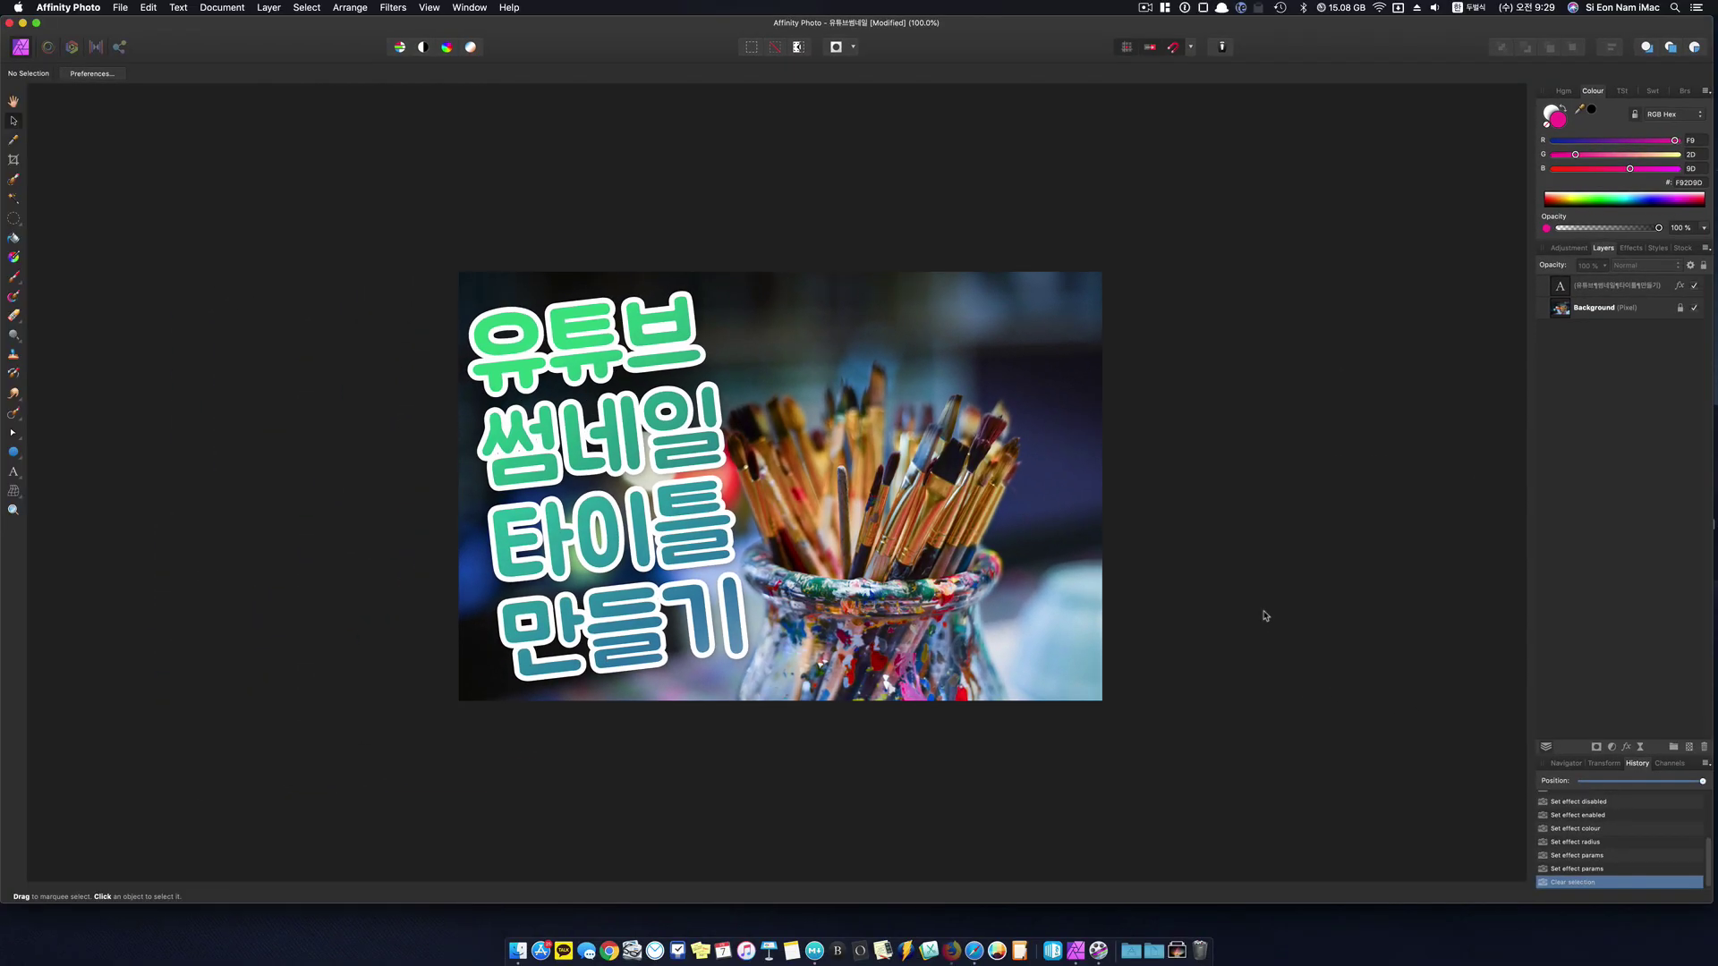
Hide the paintbrush Background layer and place the starry night-sky photo into the document.
left_click(1621, 287)
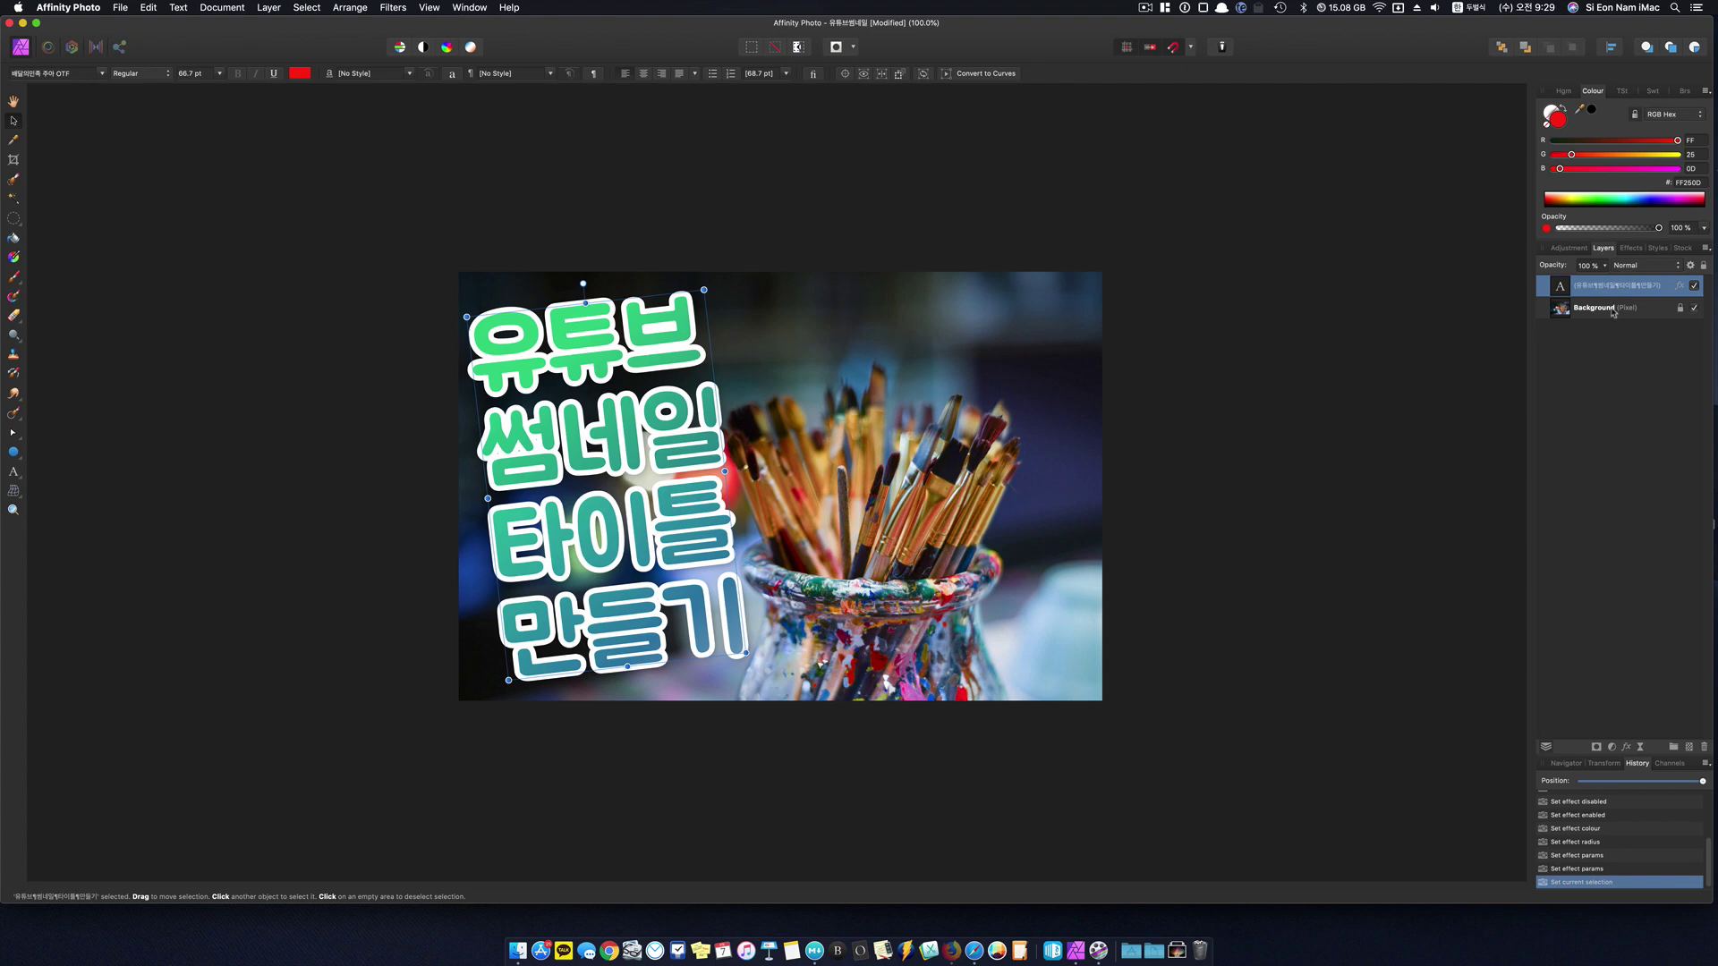
left_click(1614, 309)
left_click(1695, 308)
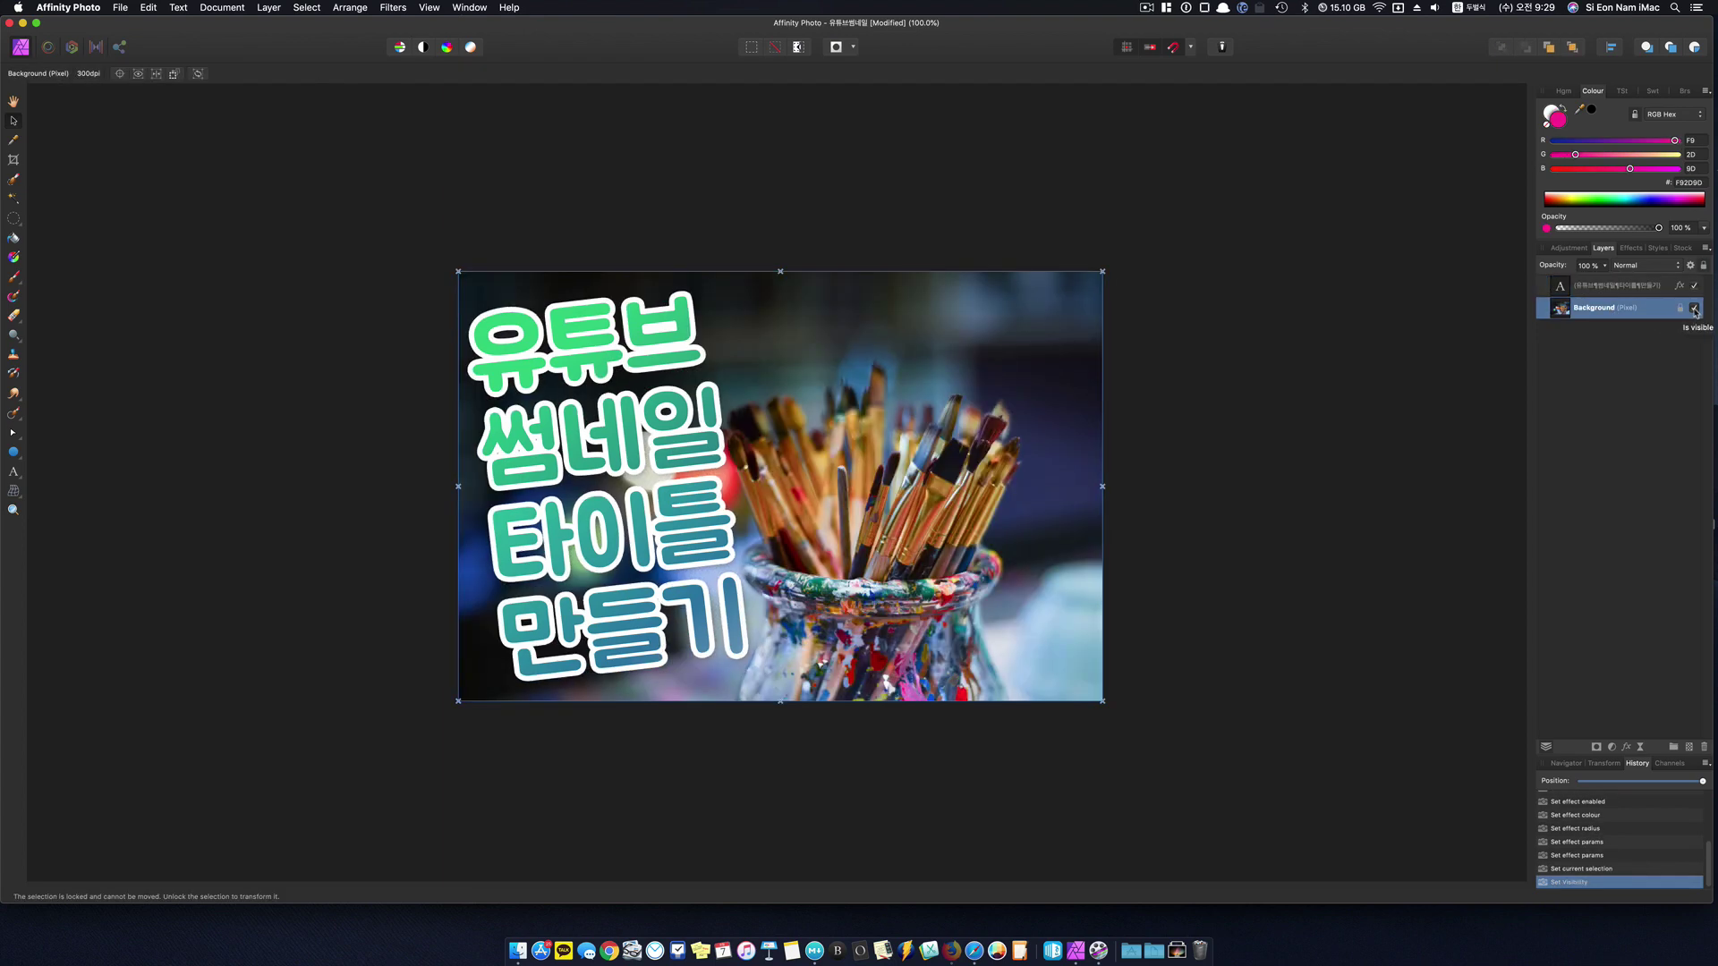
left_click(1695, 309)
left_click(1344, 686)
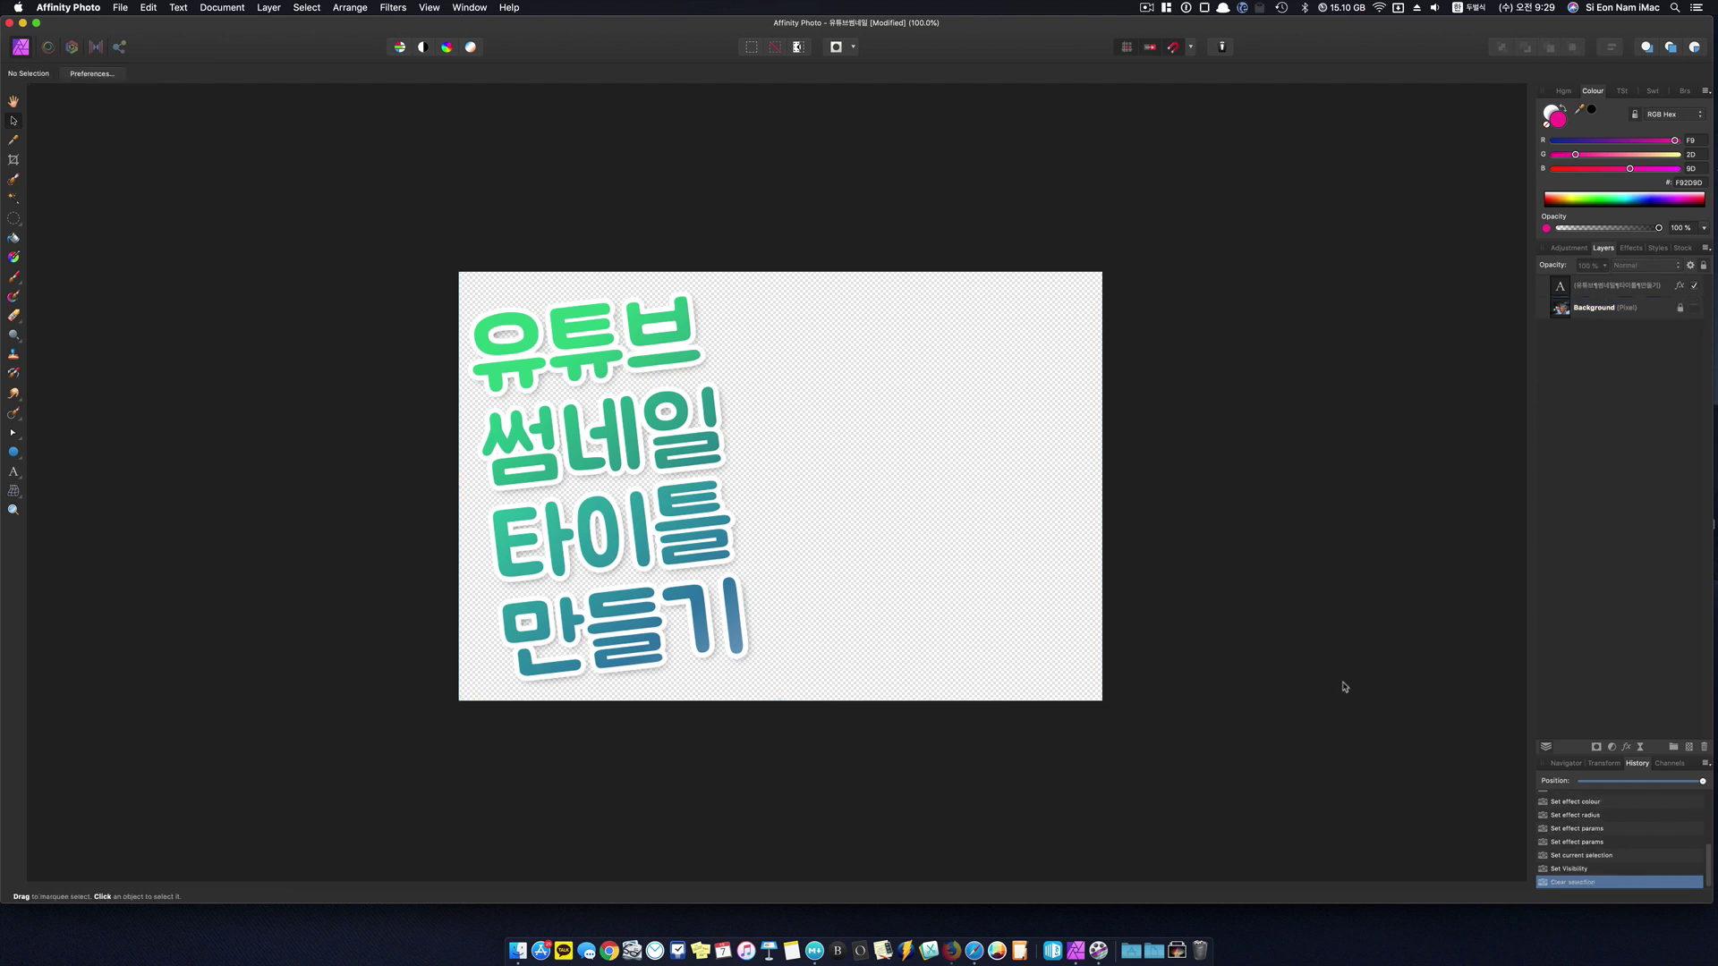
left_click(968, 532)
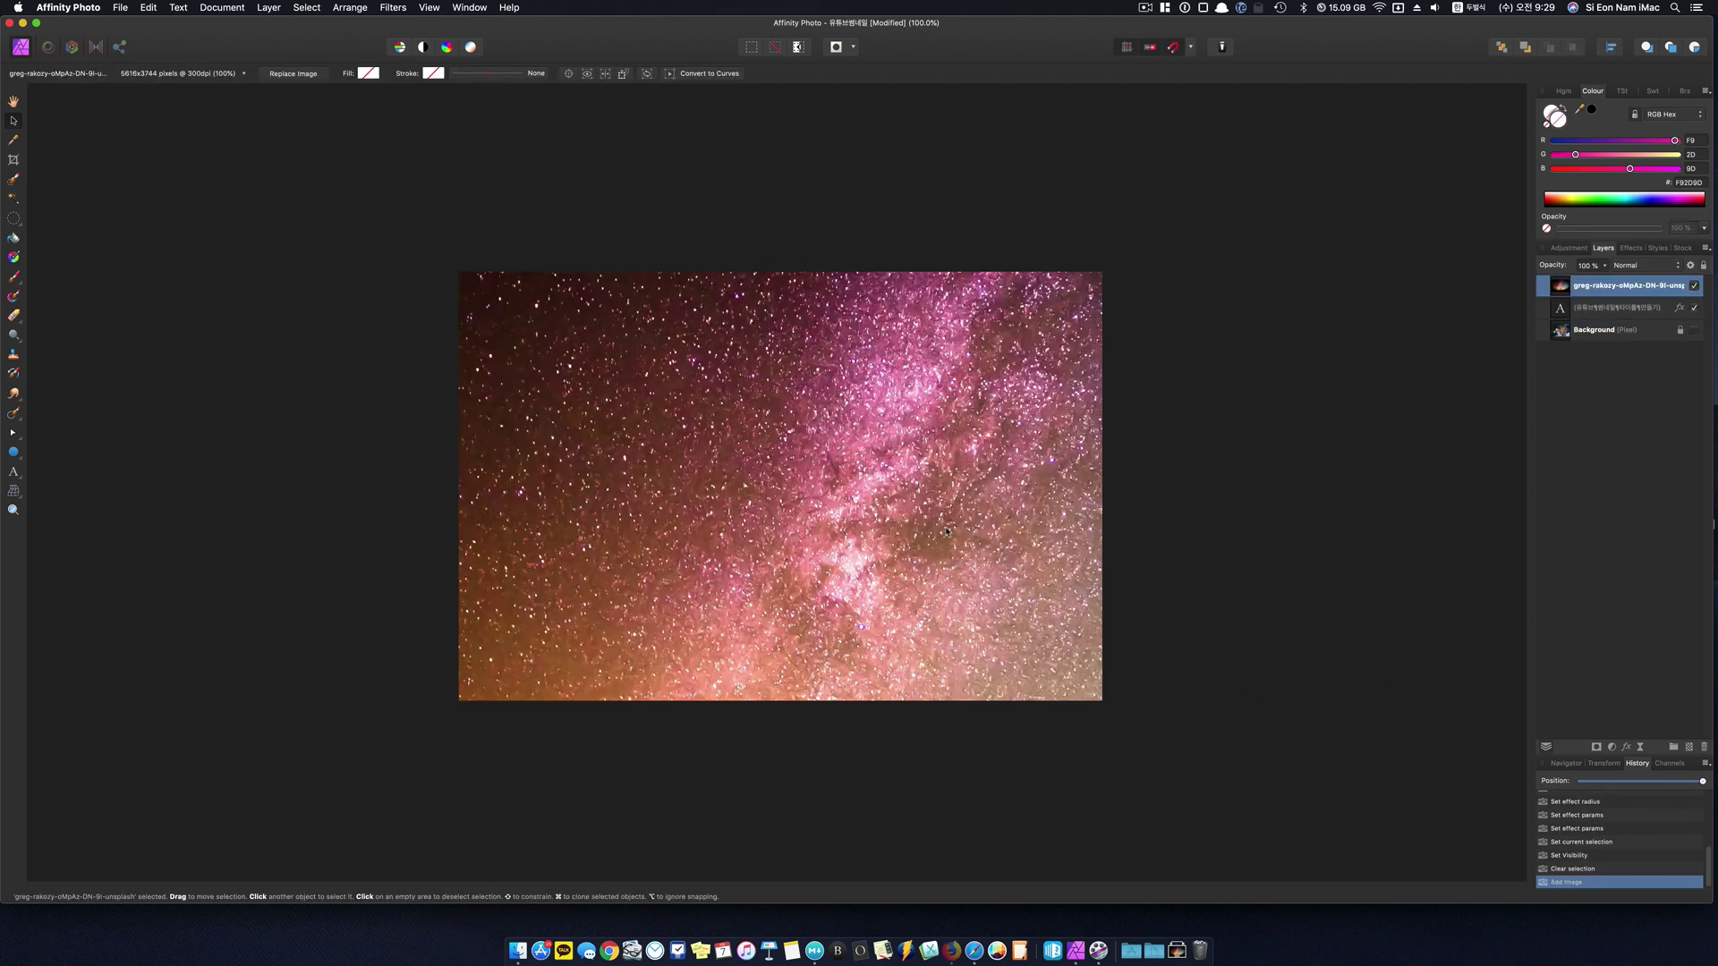
Resize the night-sky photo to fill the canvas and move its layer below the title text.
key("super+minus")
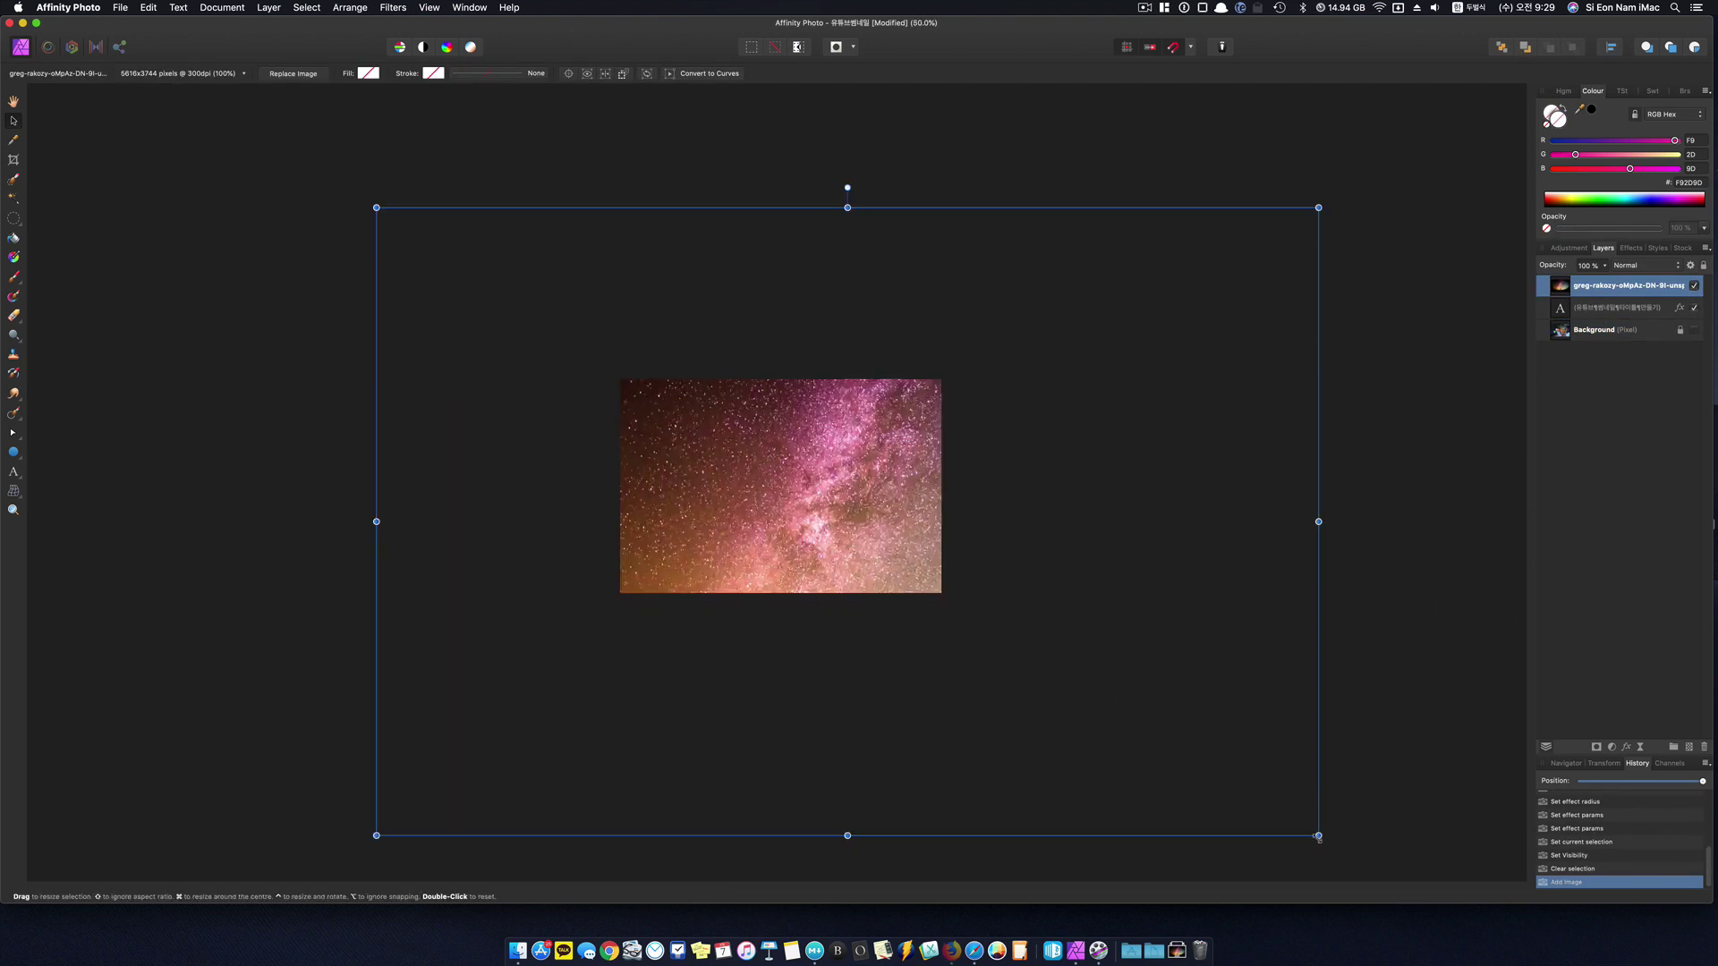
left_click_drag(1319, 835, 941, 602)
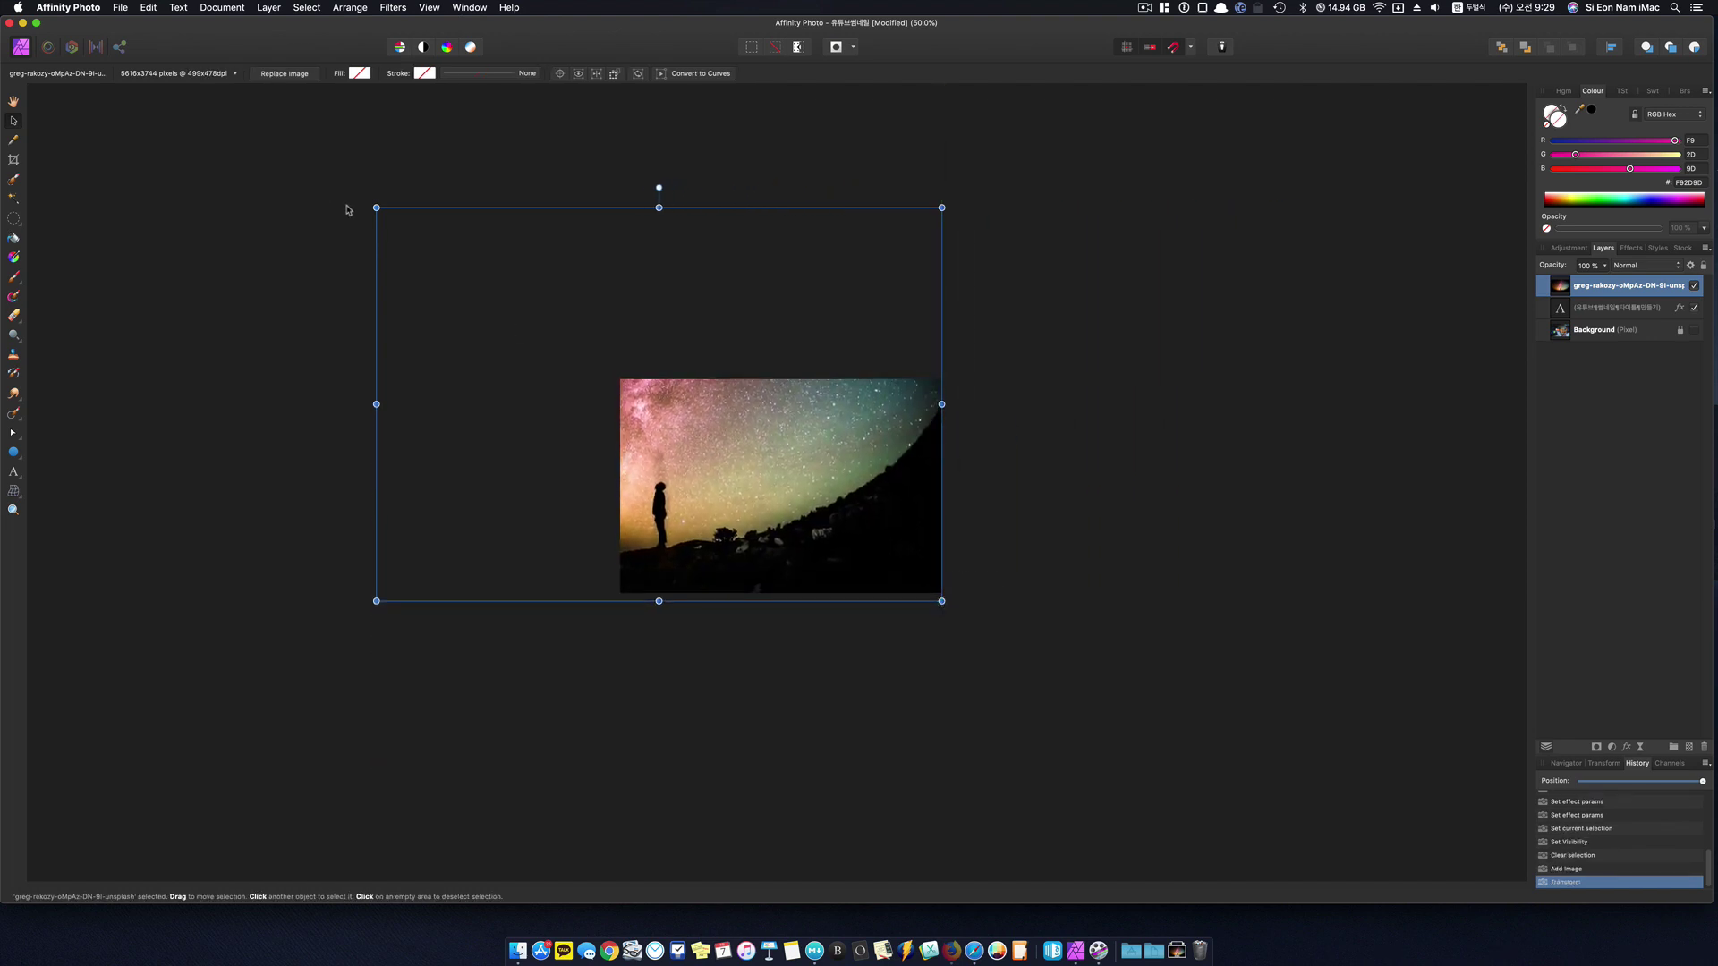
left_click_drag(376, 208, 616, 379)
left_click(1036, 464)
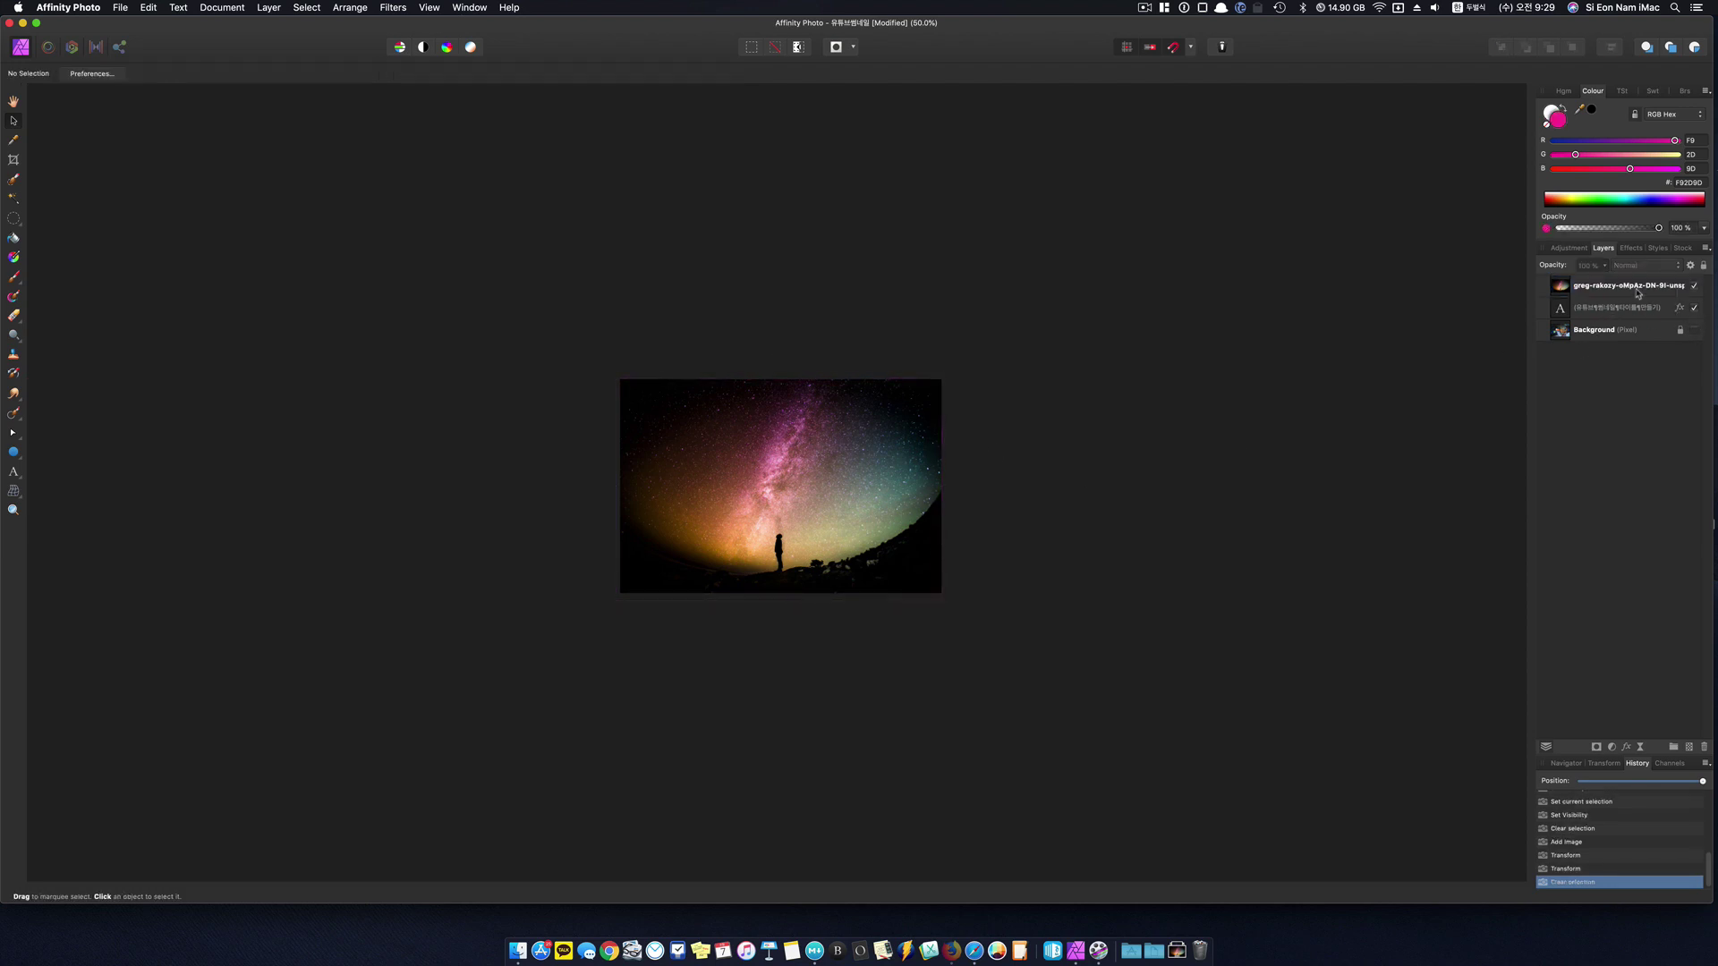
left_click(1567, 291)
left_click_drag(1562, 289, 1554, 320)
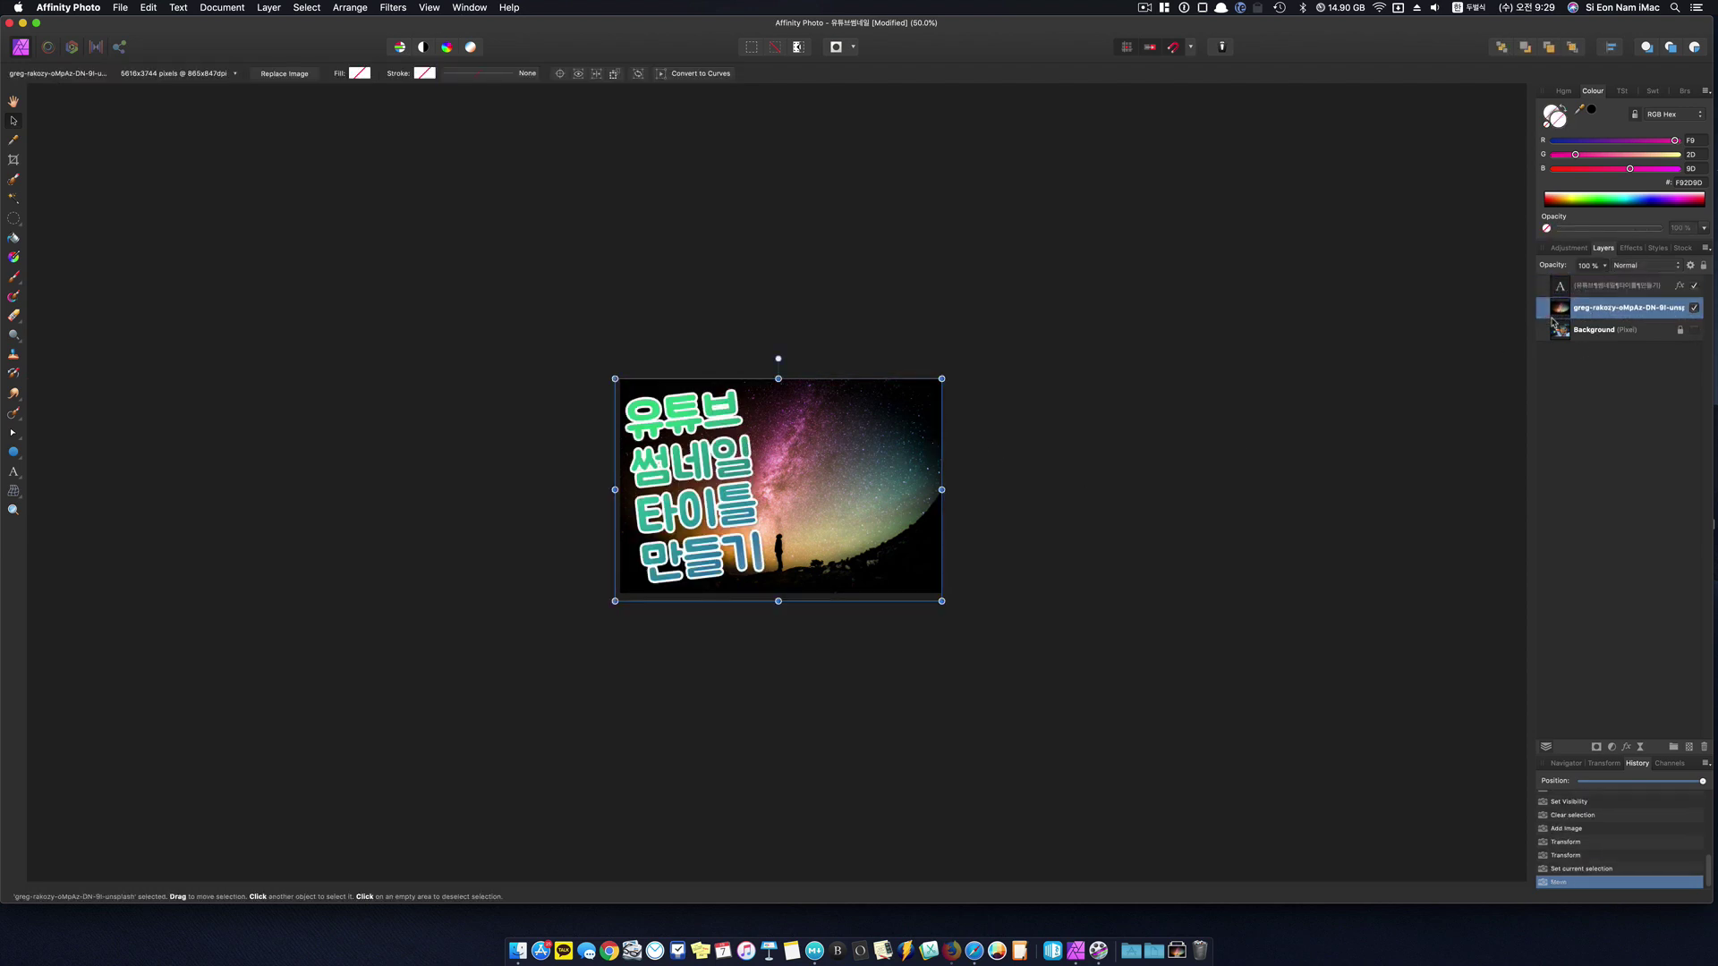
left_click(1143, 491)
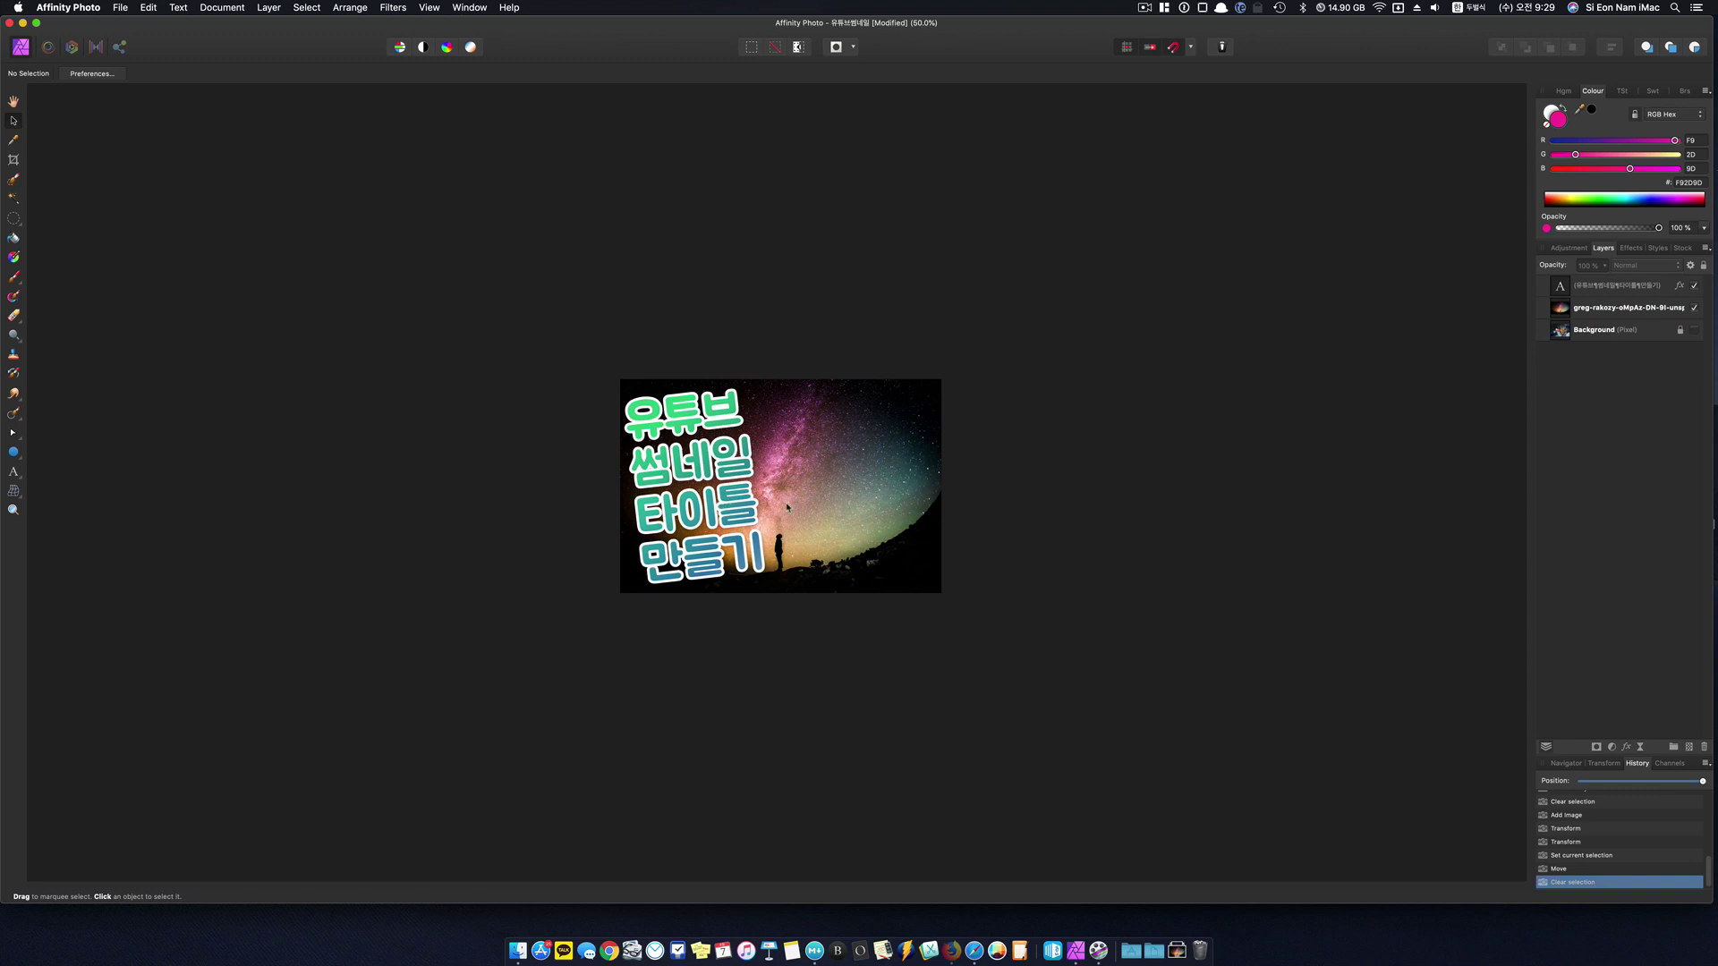
key("super+1")
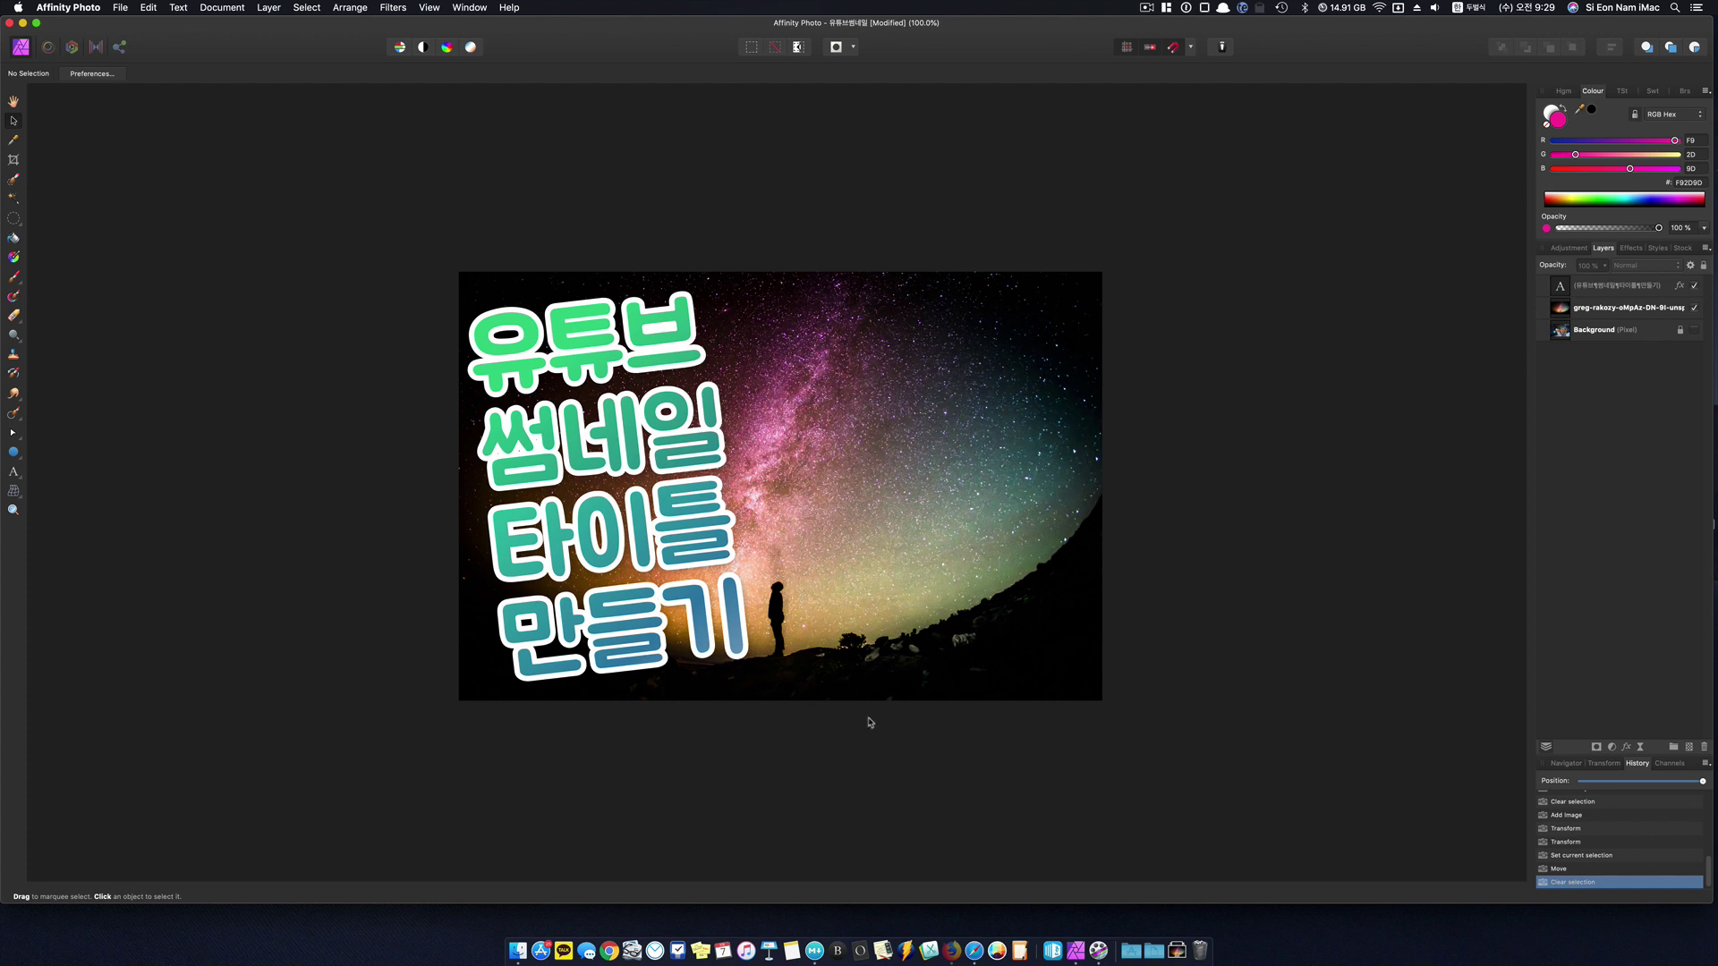
Export as JPEG at 1280 × 720 px, quality 100, with the aspect ratio unlocked.
left_click(119, 8)
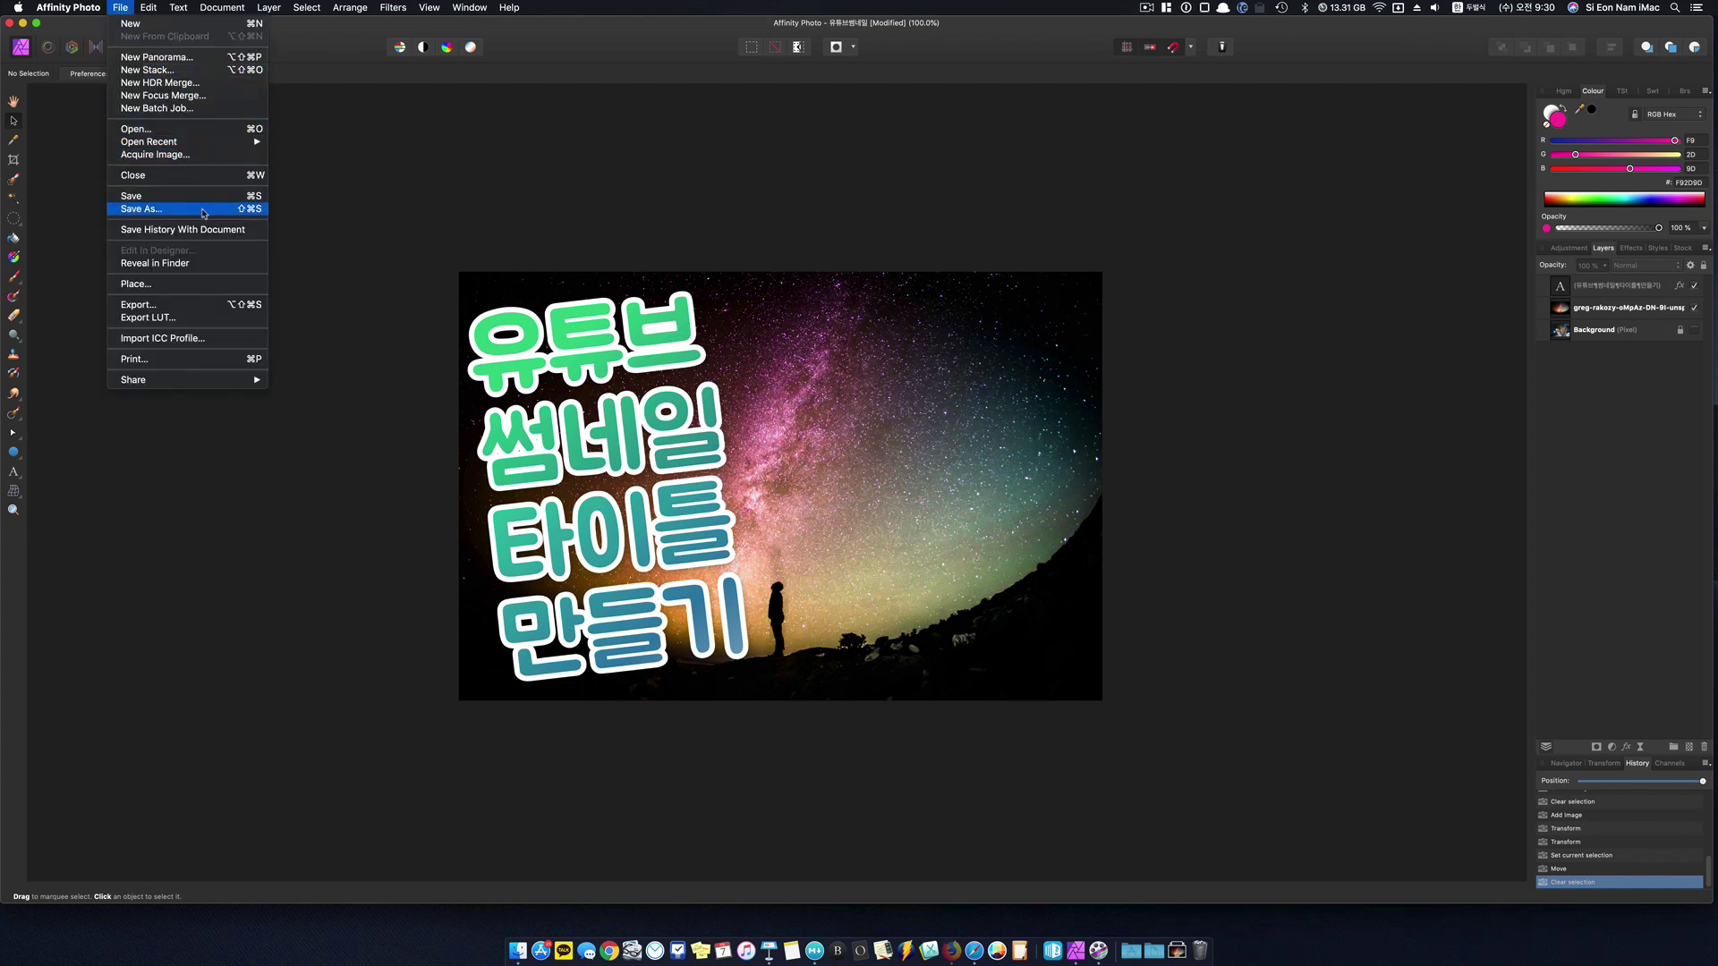
left_click(203, 306)
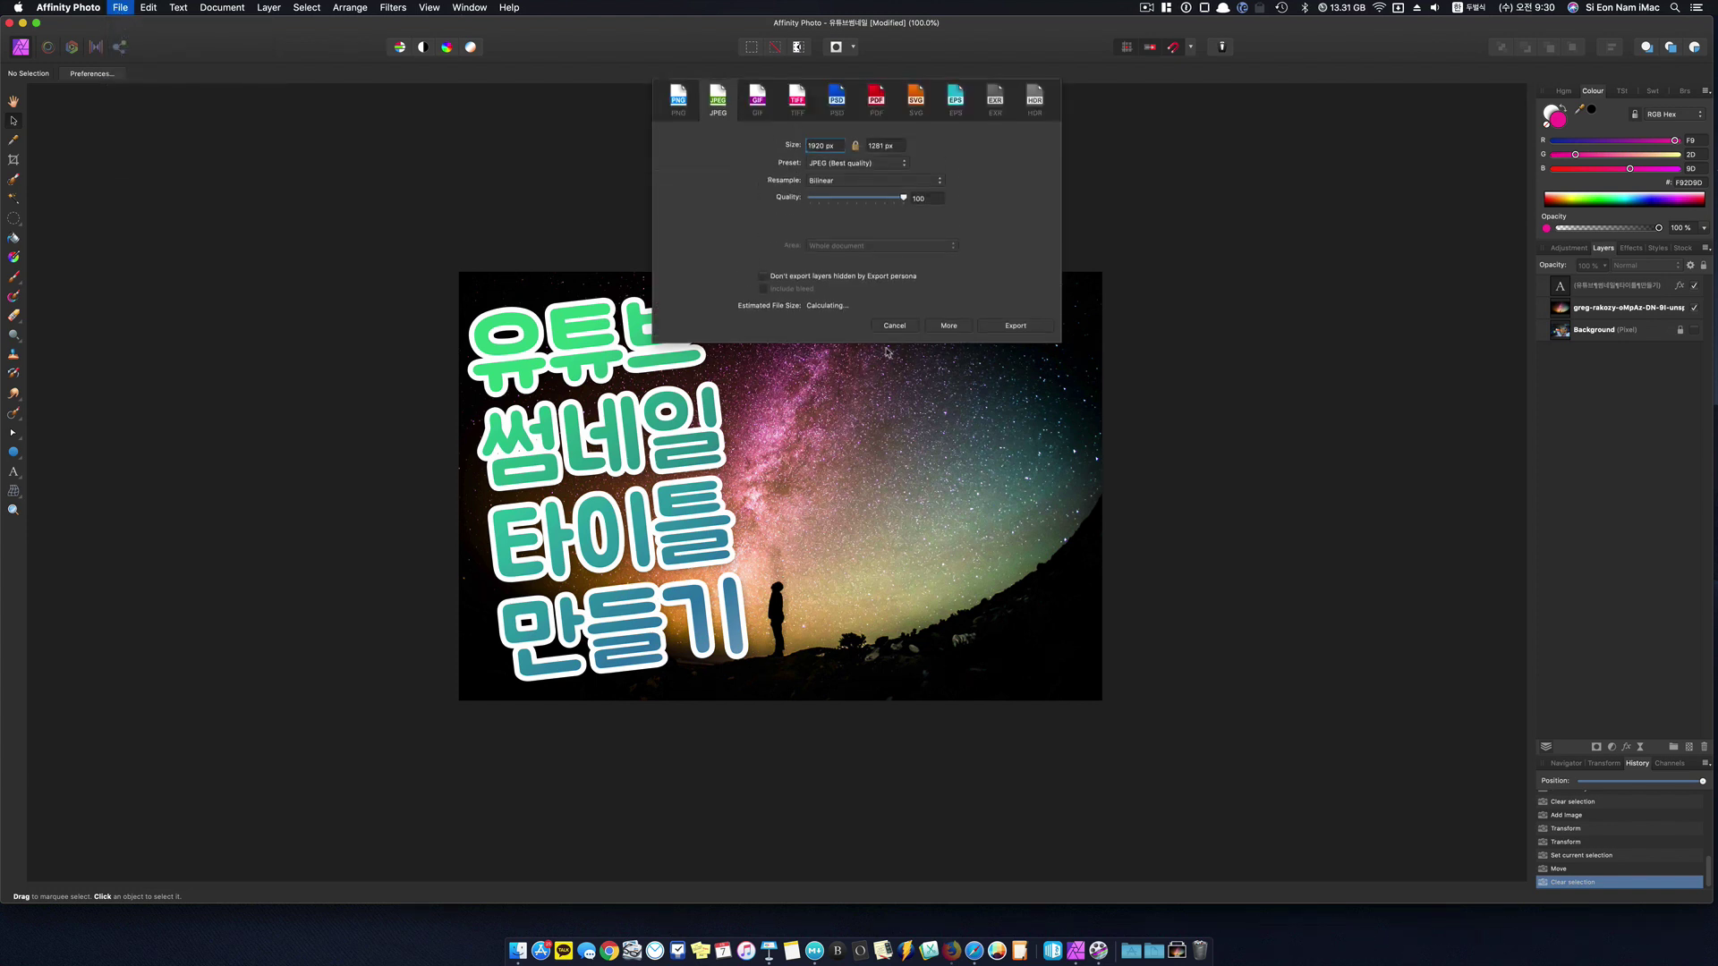
left_click(829, 145)
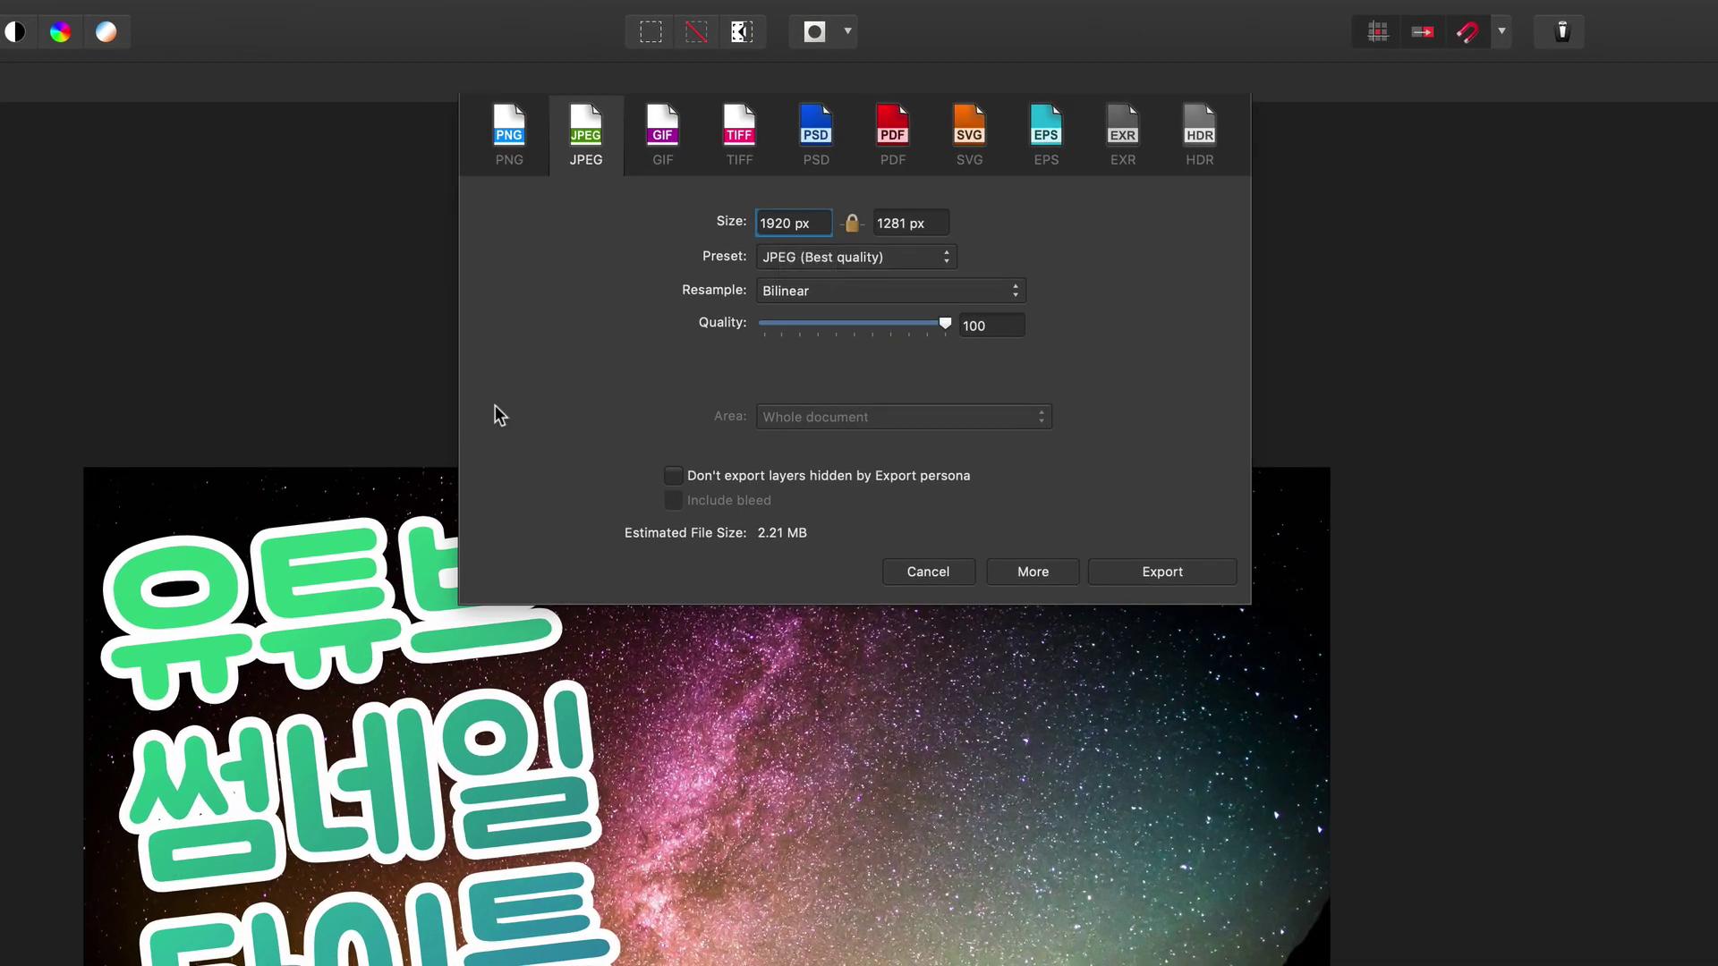
double_click(784, 224)
type("1280")
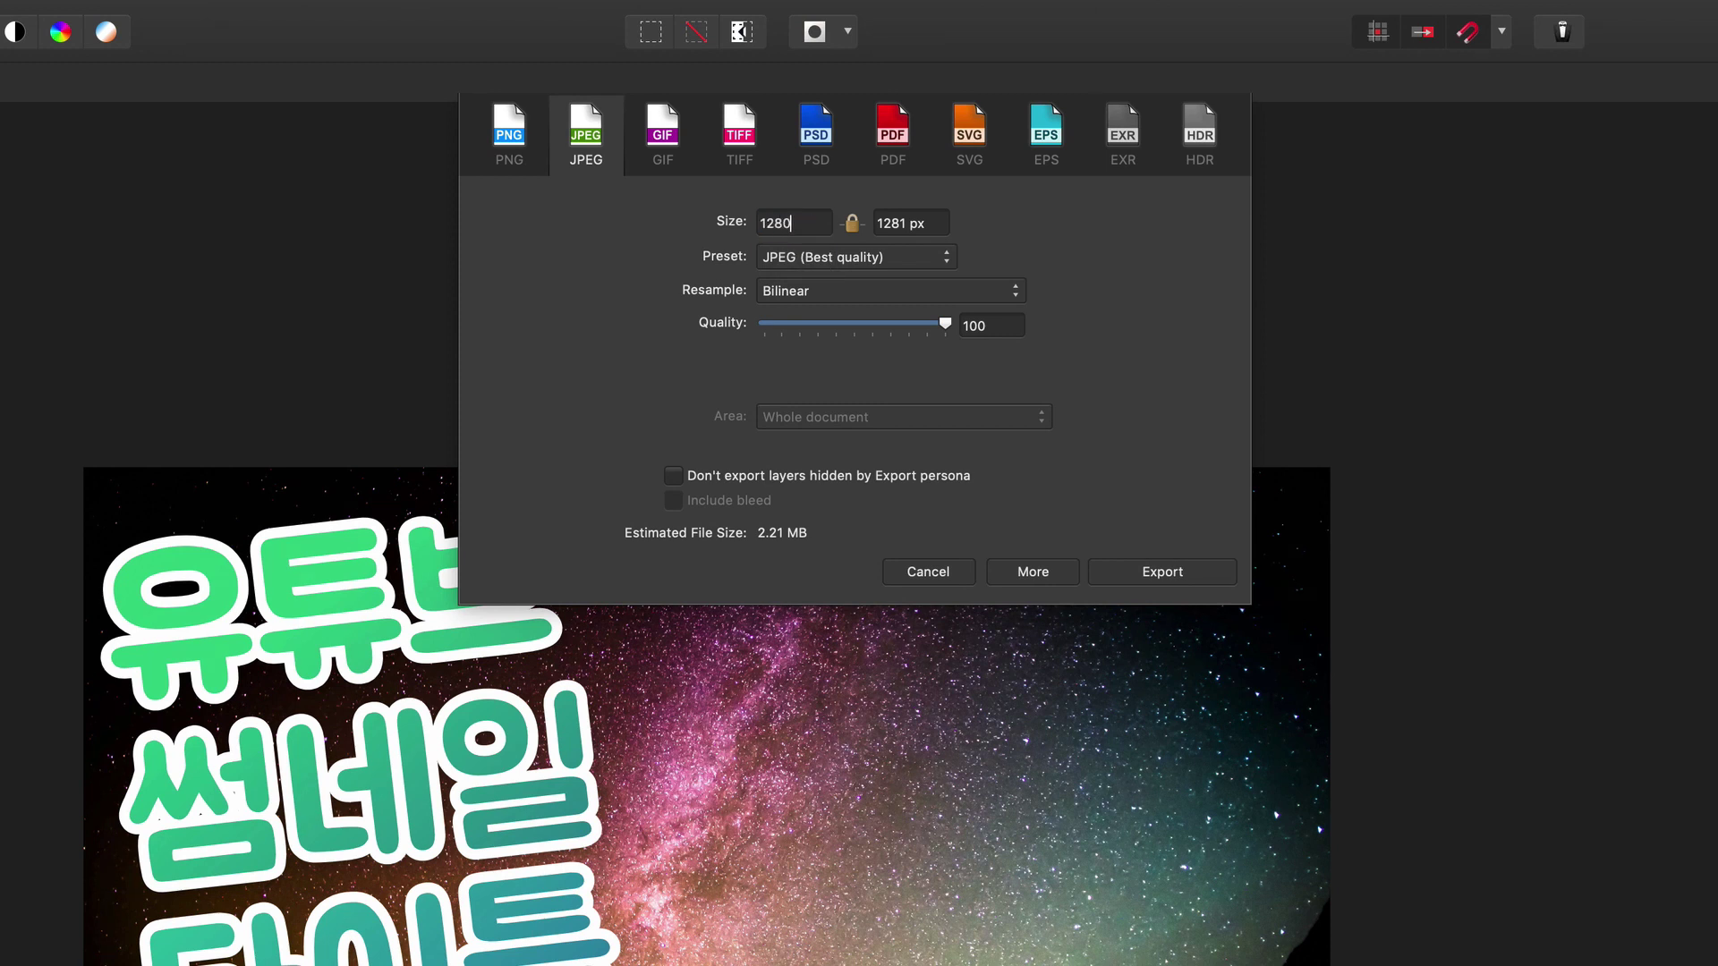
key("Tab")
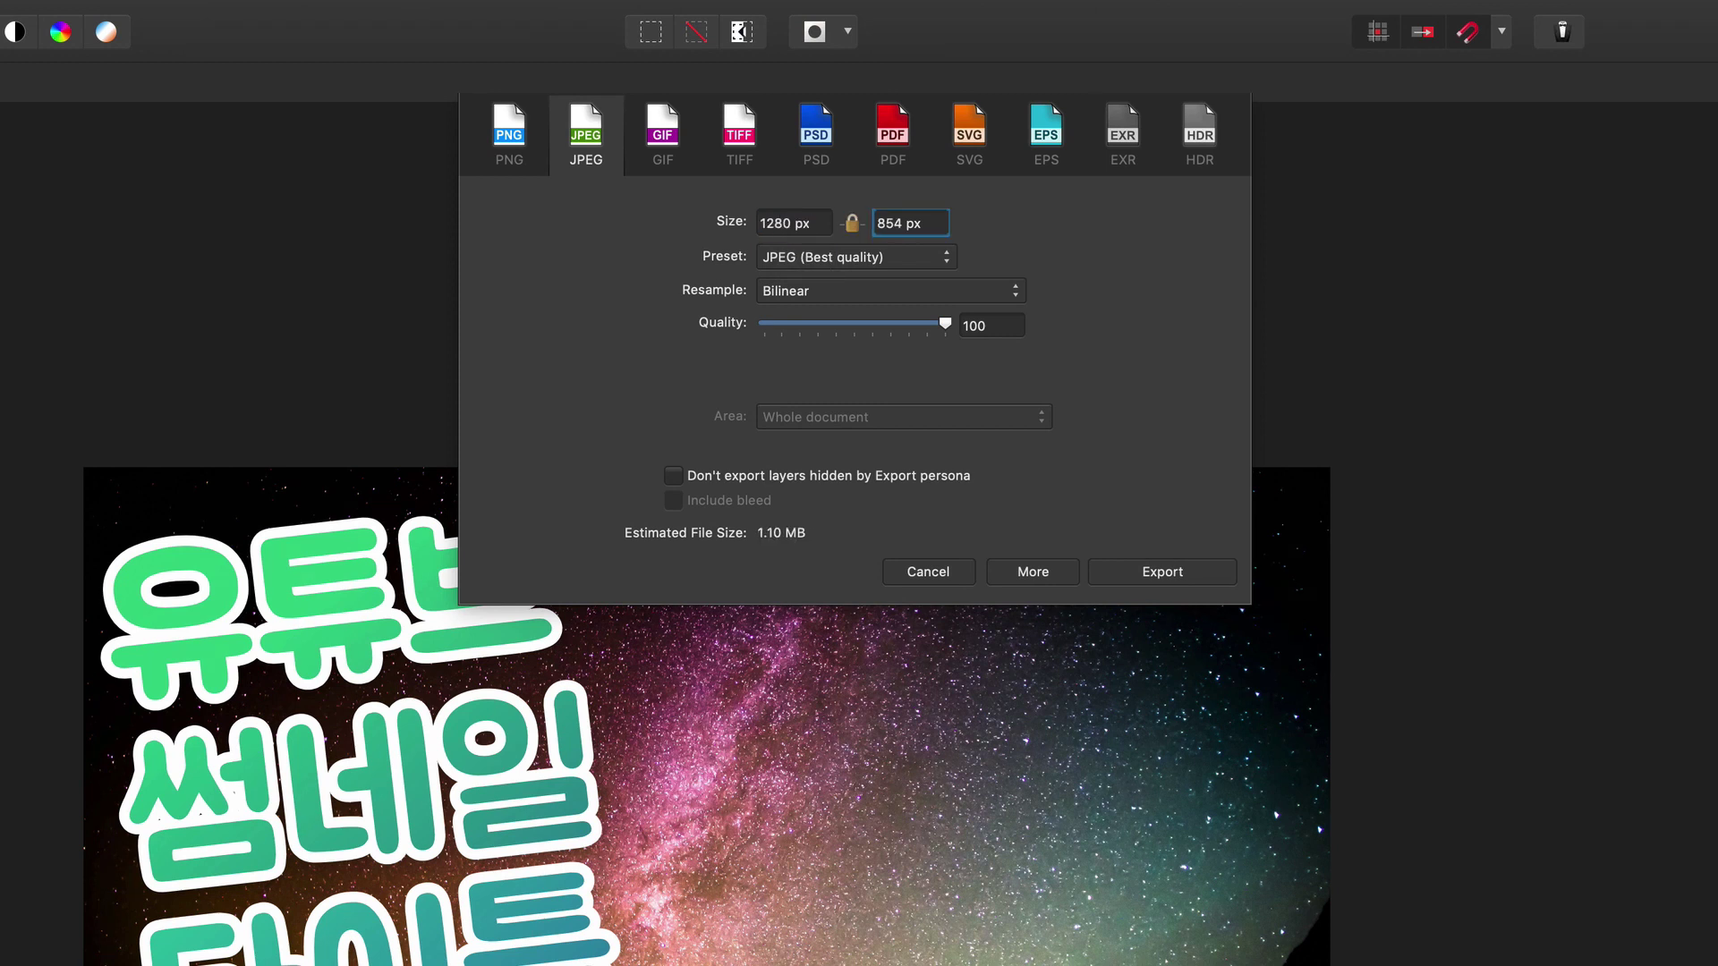
type("720")
left_click(854, 226)
left_click(810, 224)
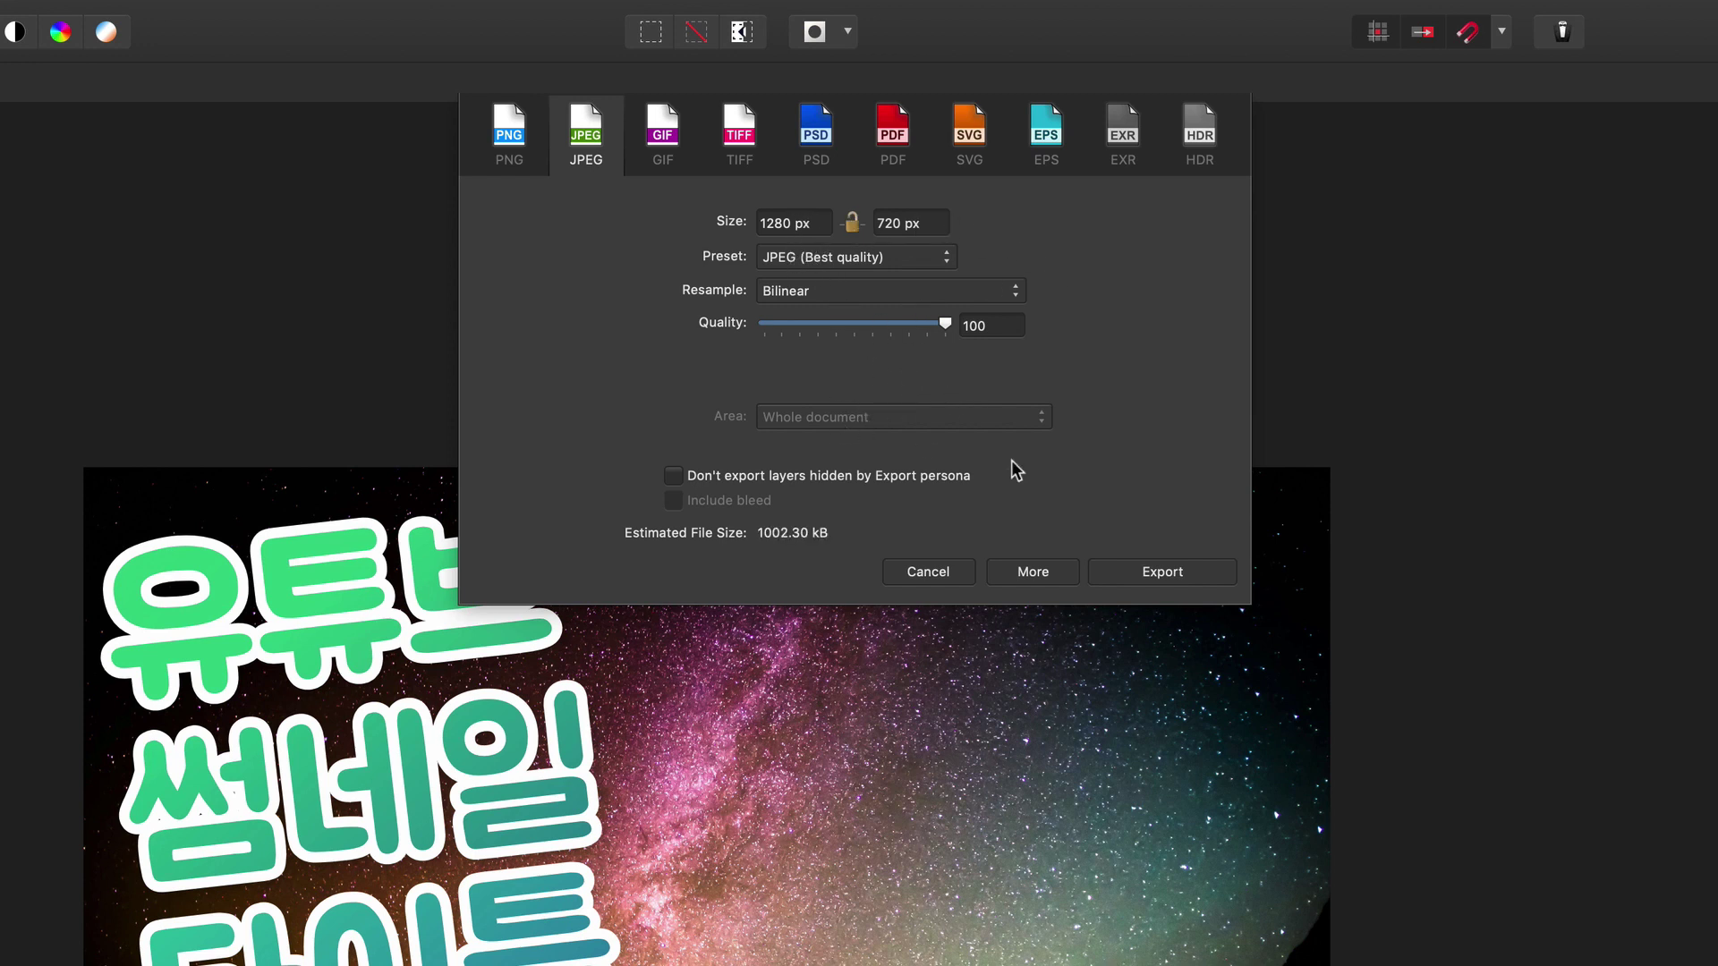
left_click(1163, 577)
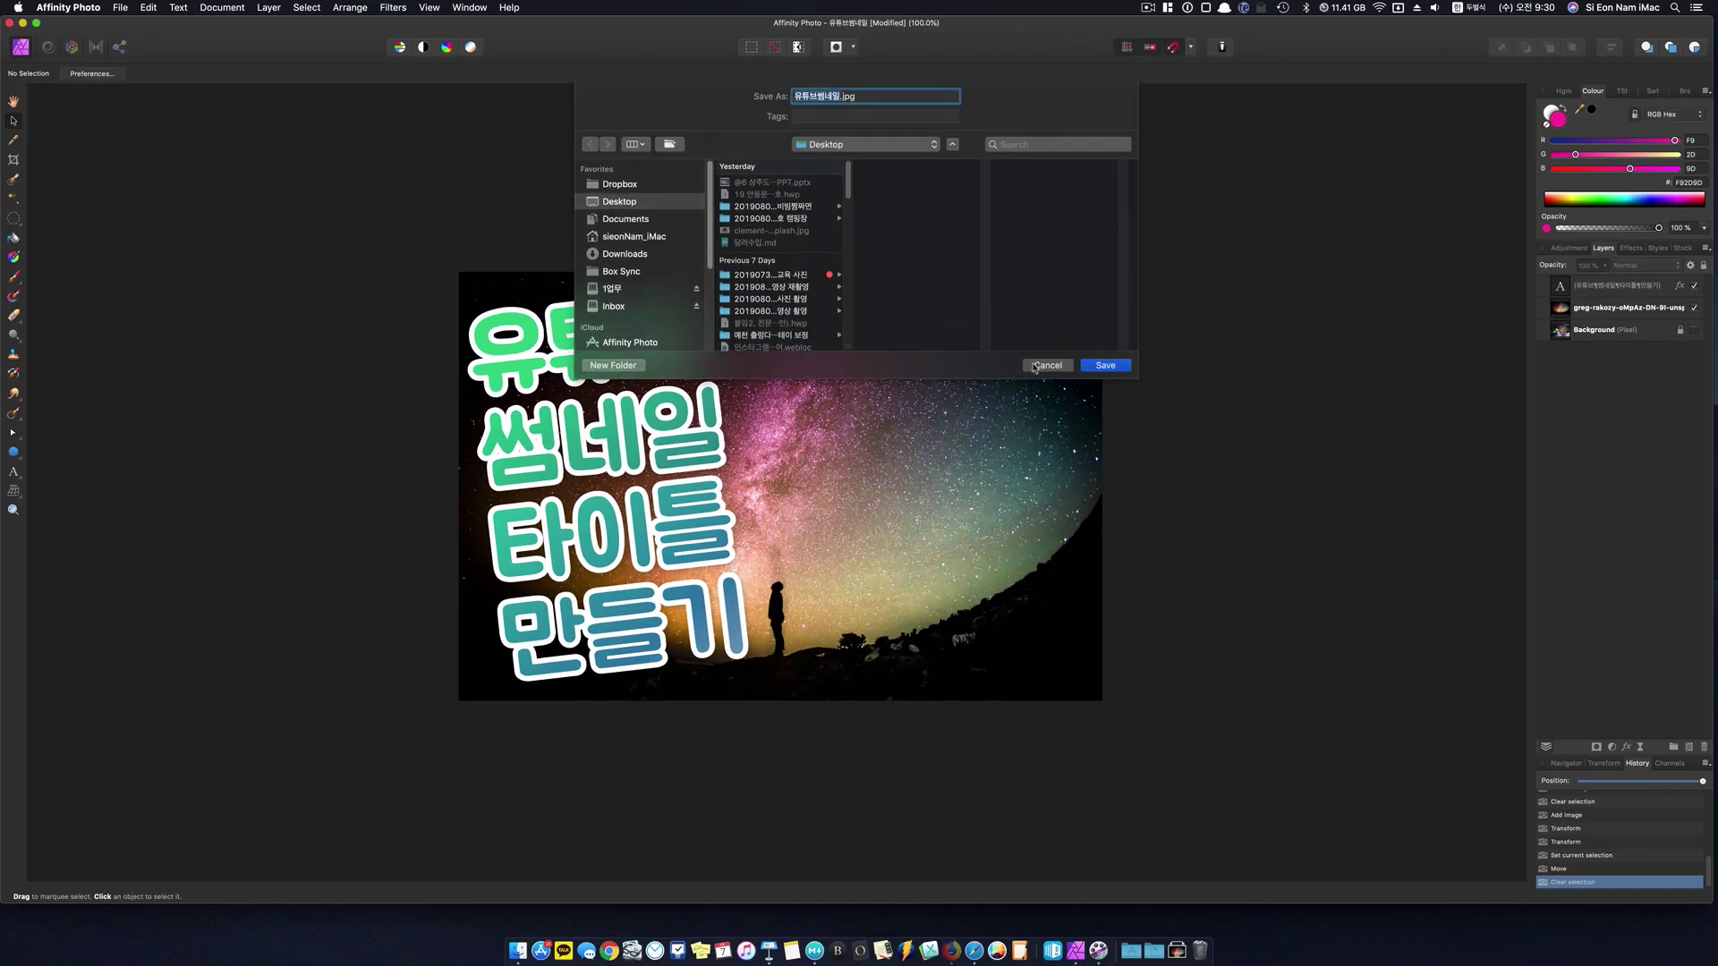
Save the exported JPEG to the Desktop and close the save dialog.
left_click(1105, 364)
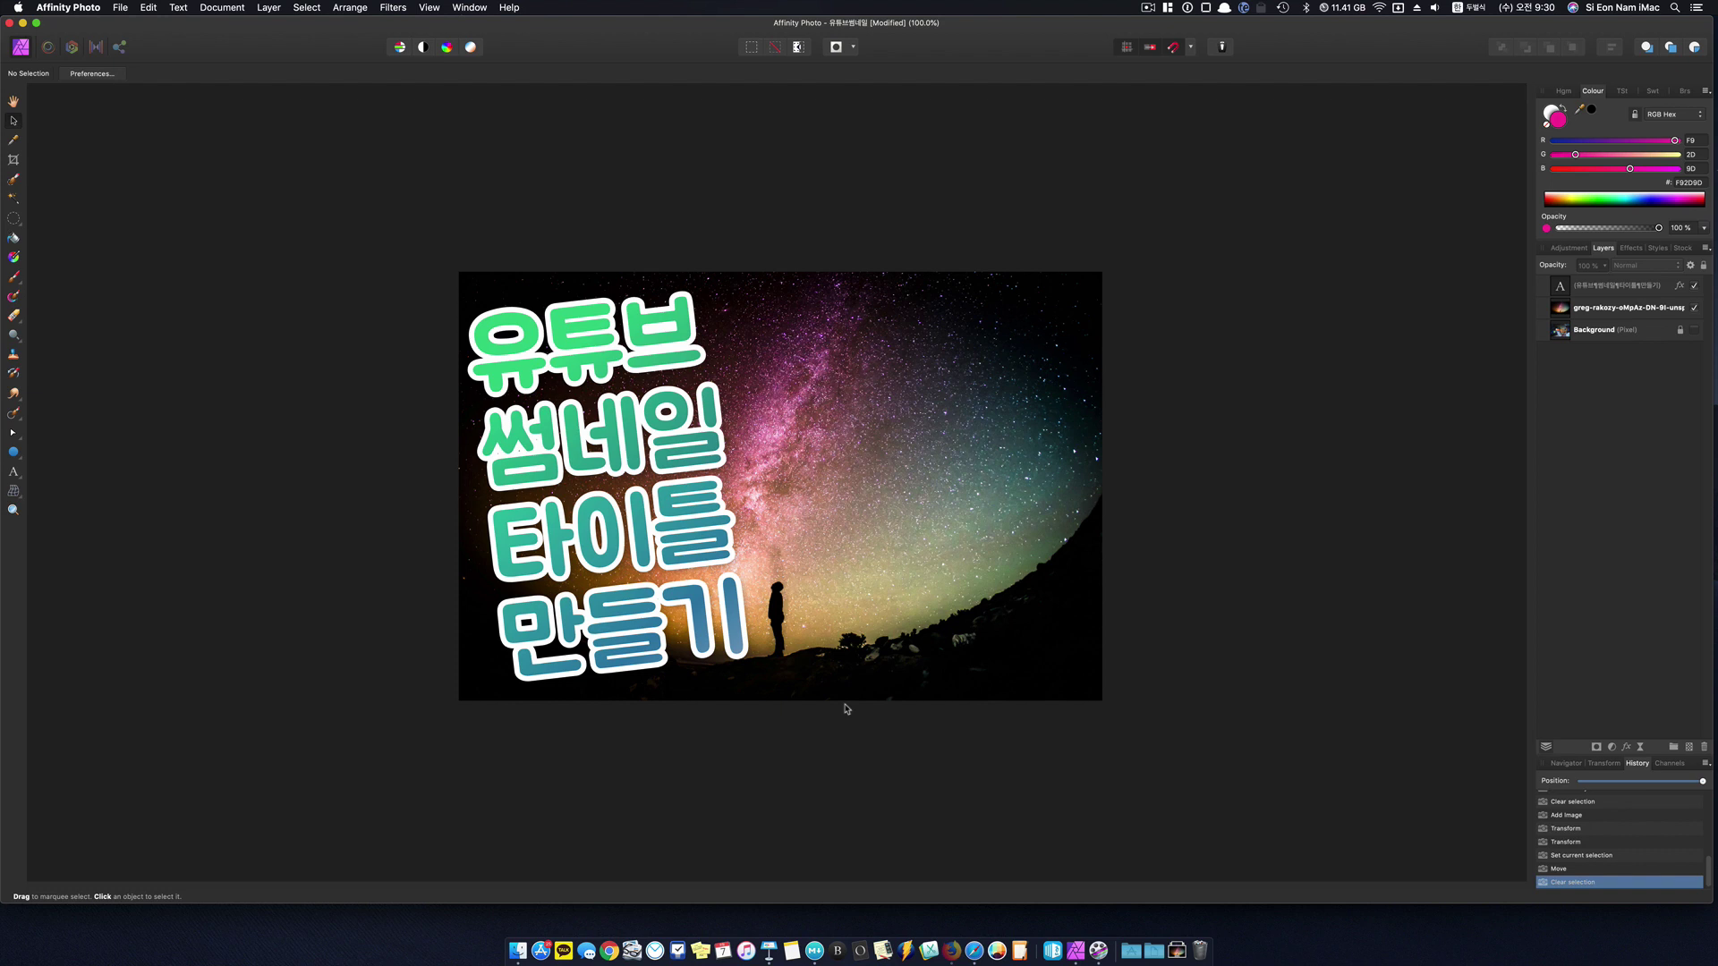